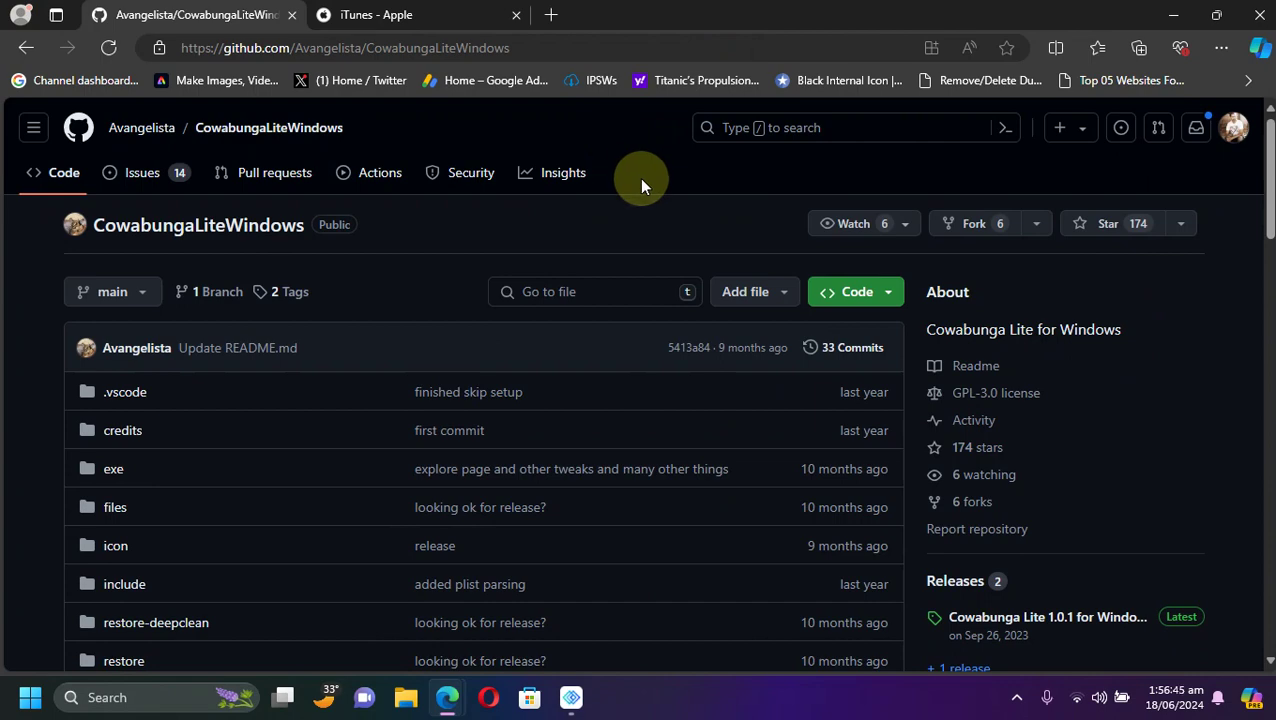
Open the Cowabunga Lite 1.0.1 for Windows release page on GitHub, then browse Apple's iTunes page.
{"action": "scroll", "coordinate": [1207, 430], "scroll_direction": "down", "scroll_amount": 3}
{"action": "scroll", "coordinate": [1032, 392], "scroll_direction": "down", "scroll_amount": 3}
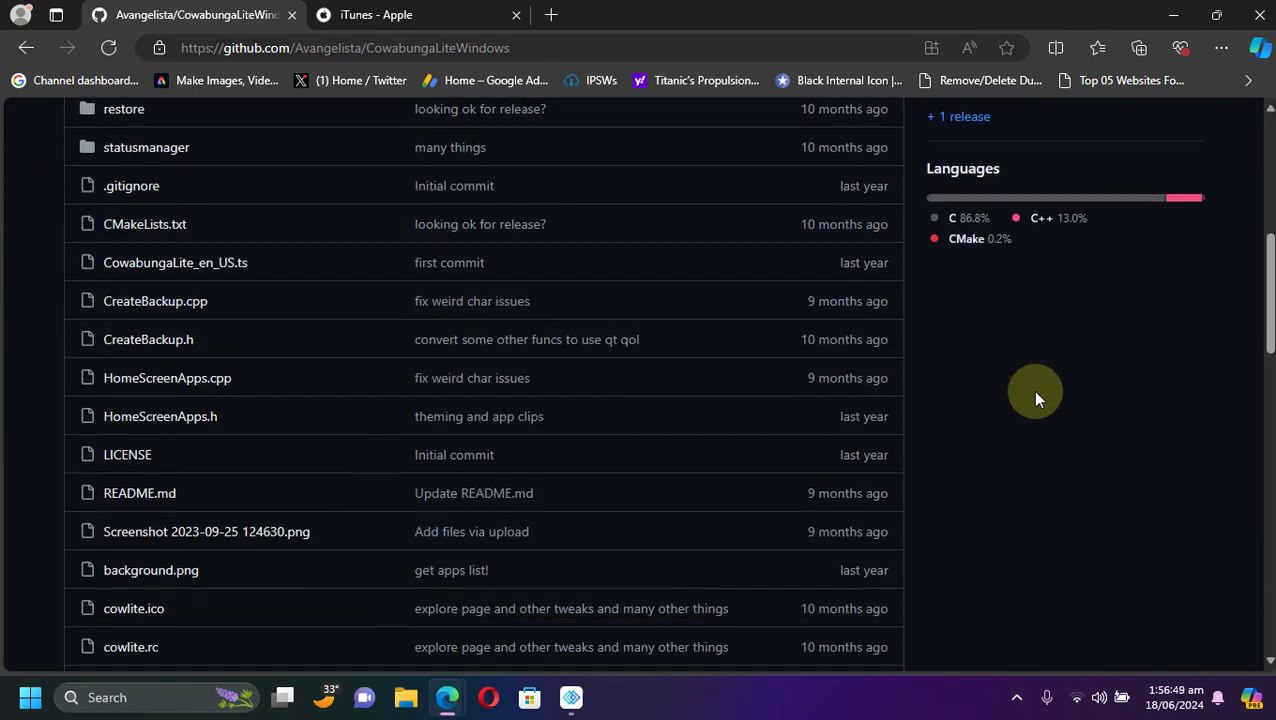
{"action": "scroll", "coordinate": [1153, 427], "scroll_direction": "up", "scroll_amount": 6}
{"action": "scroll", "coordinate": [1195, 410], "scroll_direction": "down", "scroll_amount": 2}
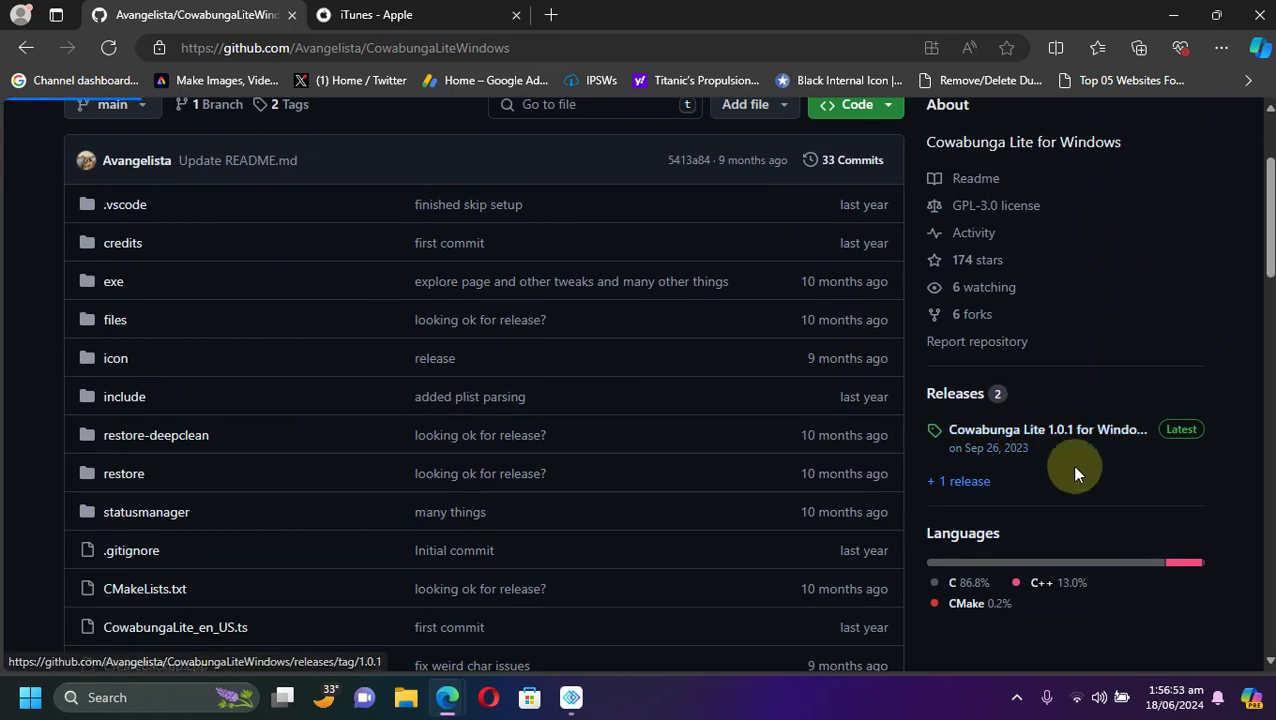
{"action": "left_click", "coordinate": [1104, 440]}
{"action": "scroll", "coordinate": [615, 385], "scroll_direction": "down", "scroll_amount": 1}
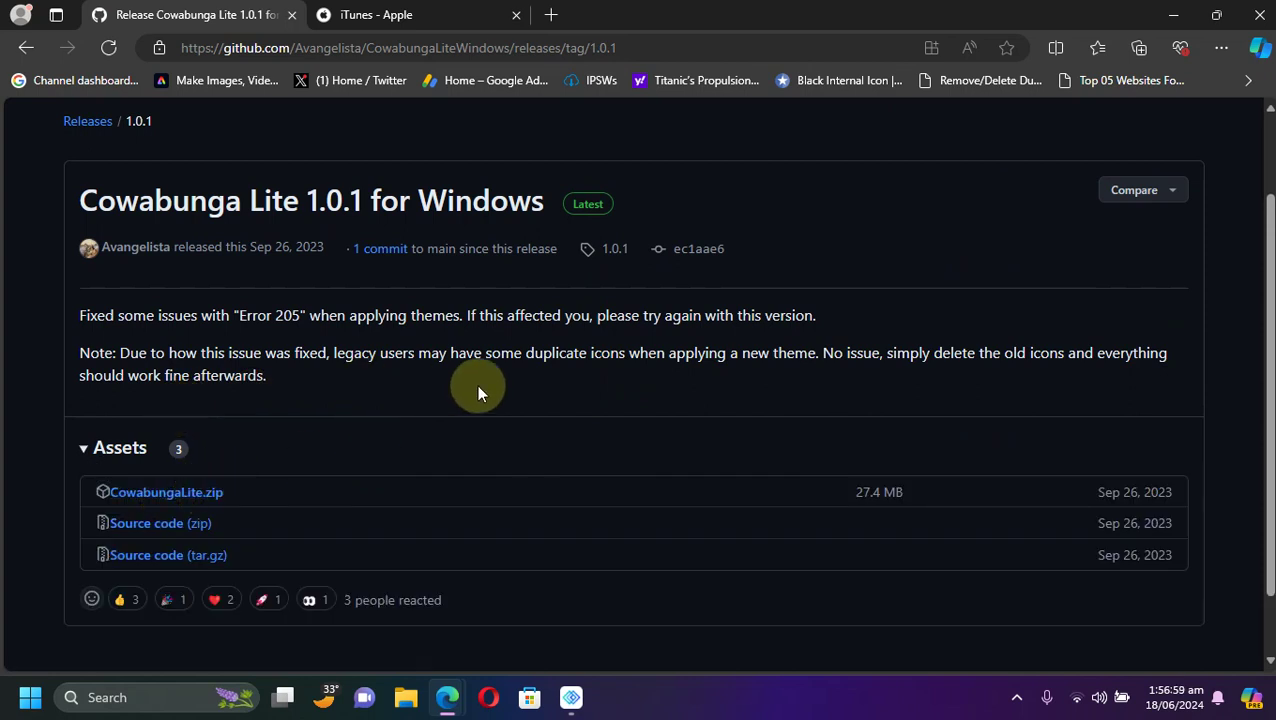
{"action": "left_click", "coordinate": [398, 17]}
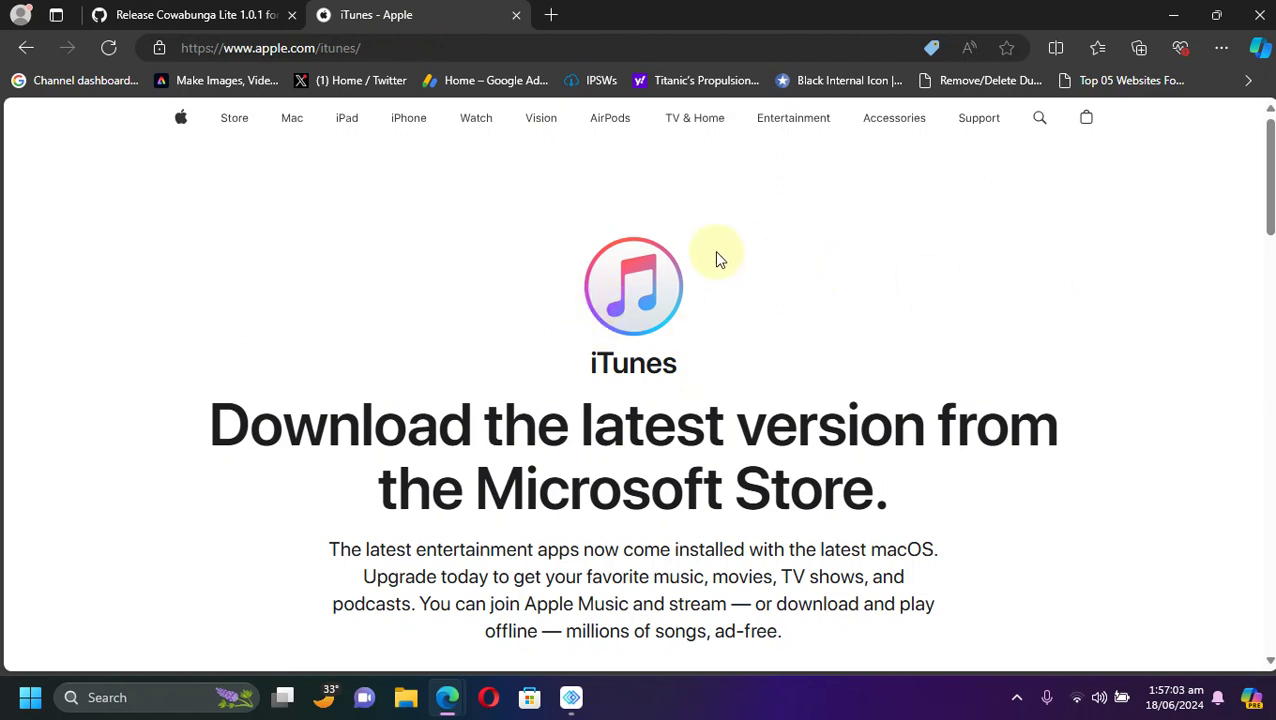
{"action": "scroll", "coordinate": [957, 322], "scroll_direction": "down", "scroll_amount": 10}
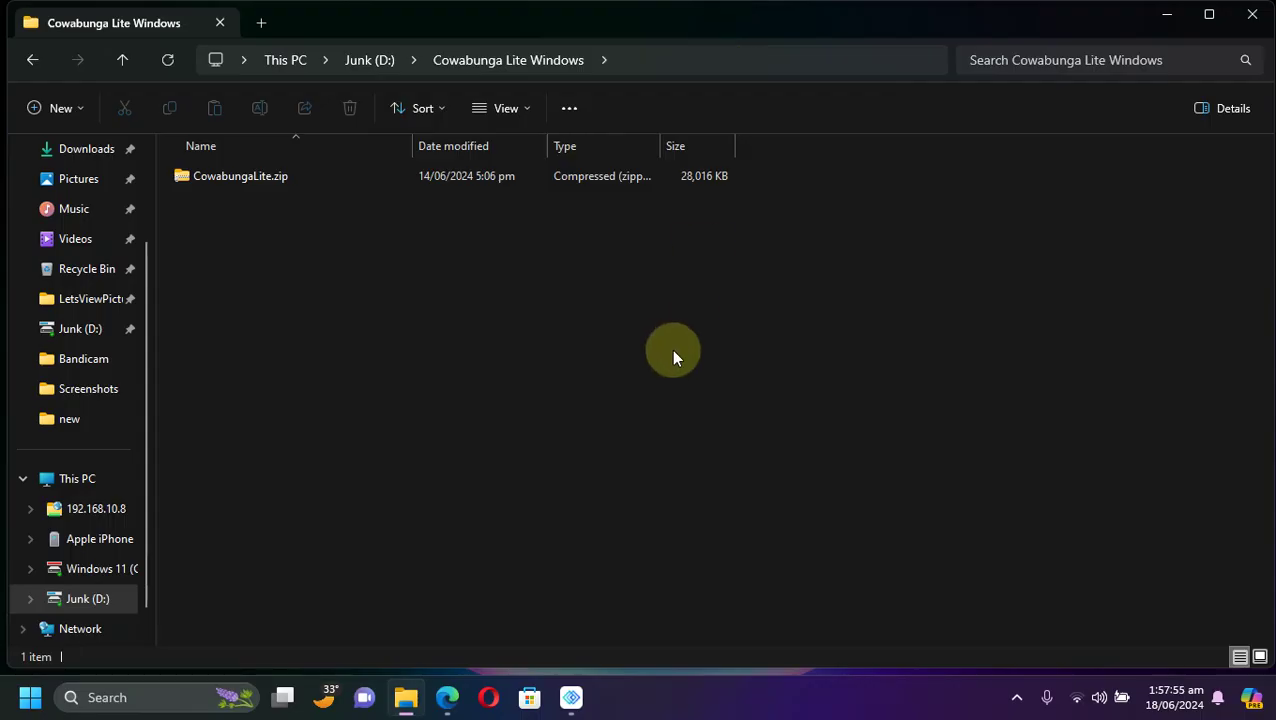
Extract CowabungaLite.zip into a CowabungaLite folder and launch Cowabunga Lite from it.
{"action": "left_click", "coordinate": [245, 174]}
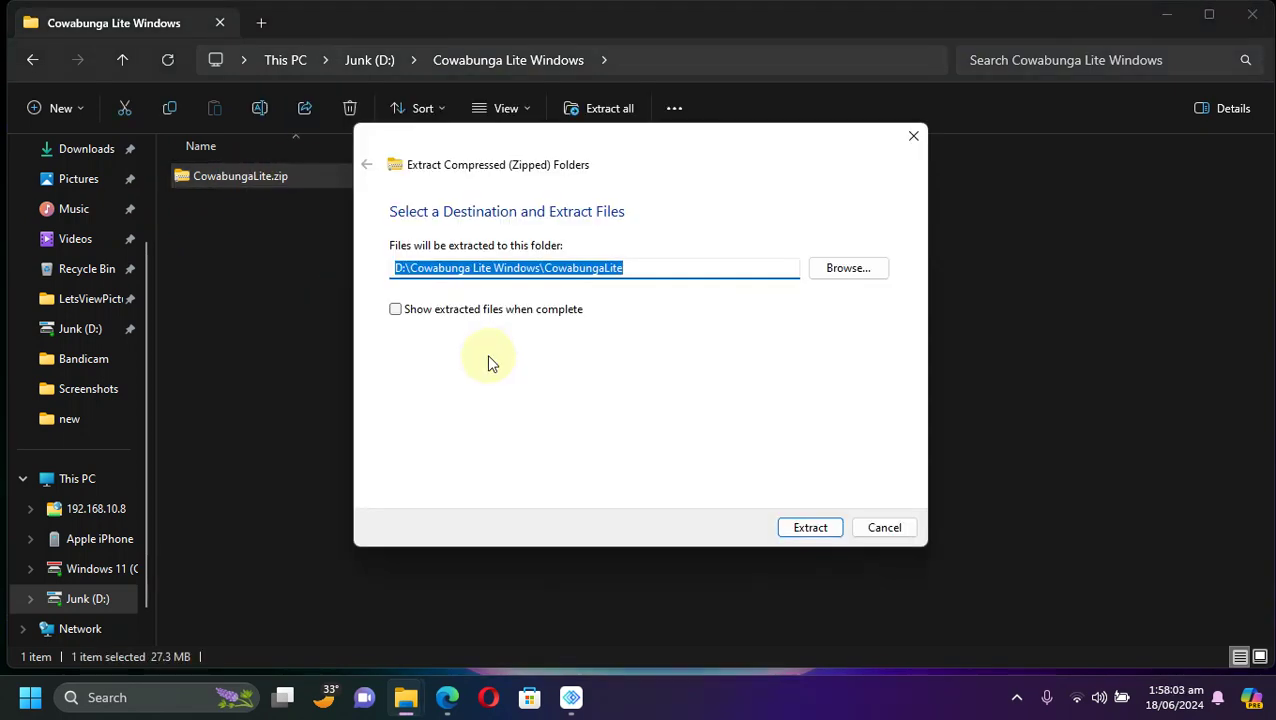
{"action": "left_click", "coordinate": [812, 530]}
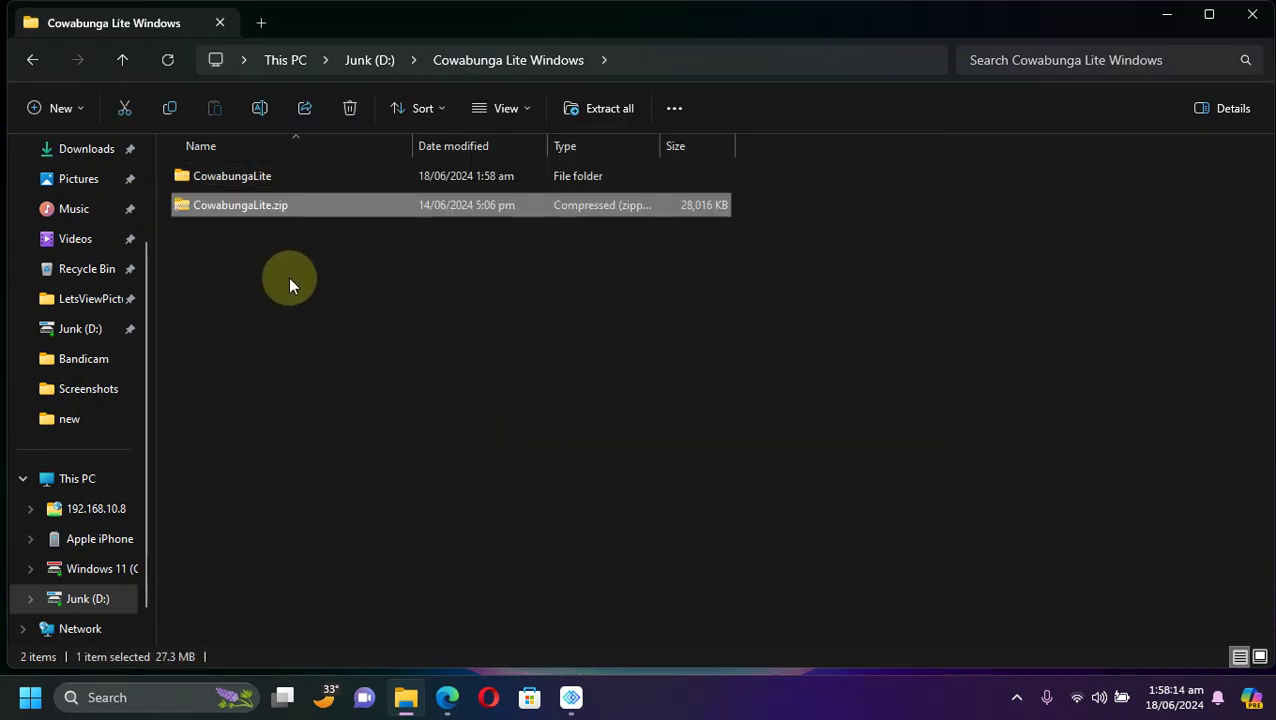
{"action": "double_click", "coordinate": [242, 174]}
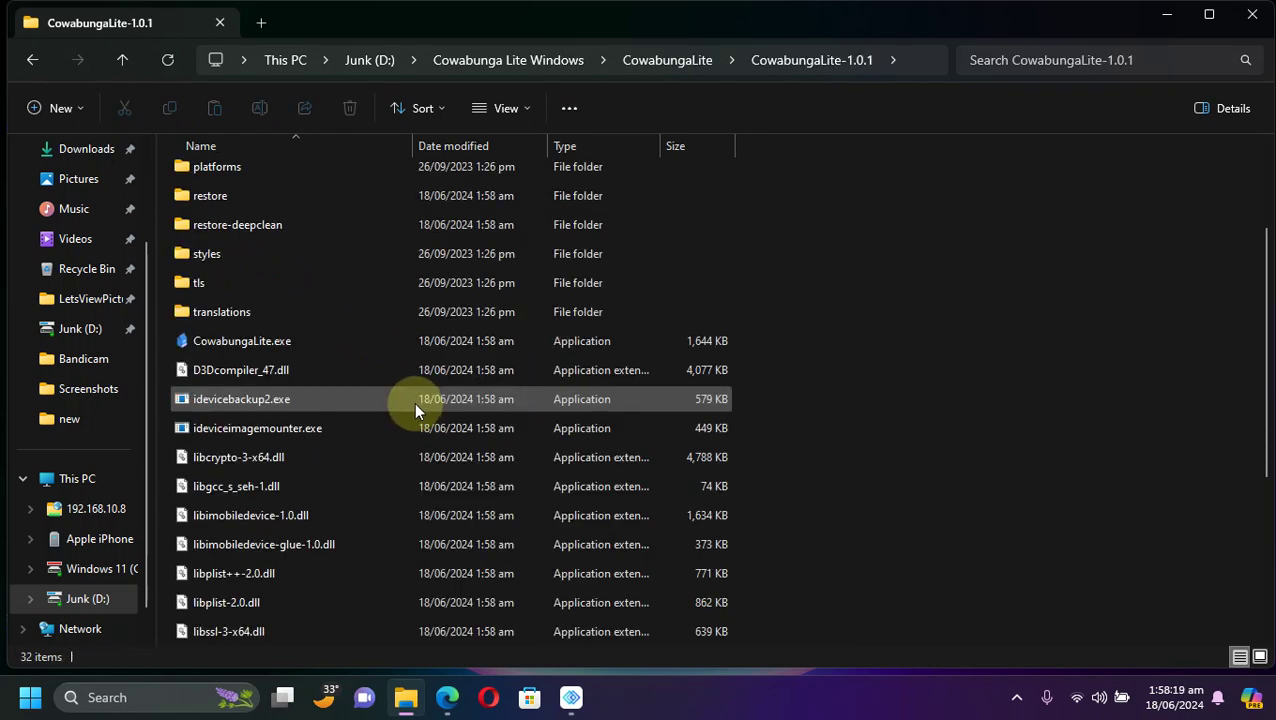
{"action": "scroll", "coordinate": [400, 405], "scroll_direction": "up", "scroll_amount": 1}
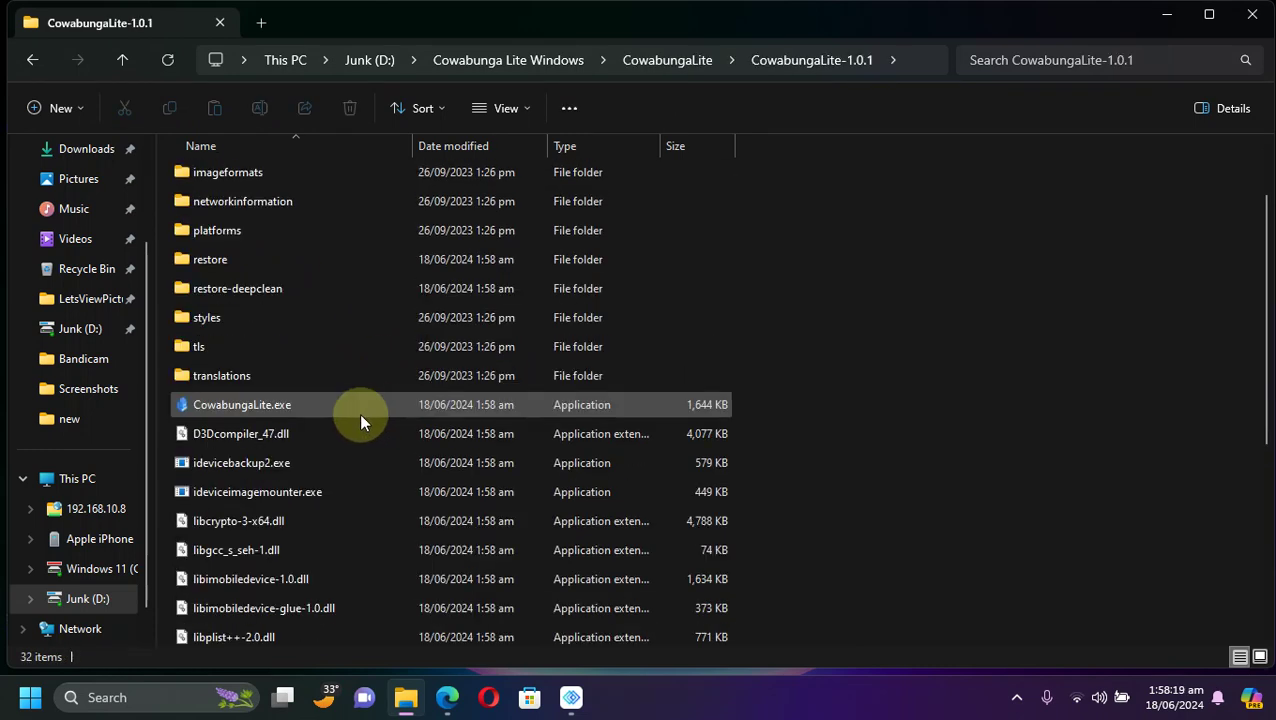
{"action": "double_click", "coordinate": [247, 405]}
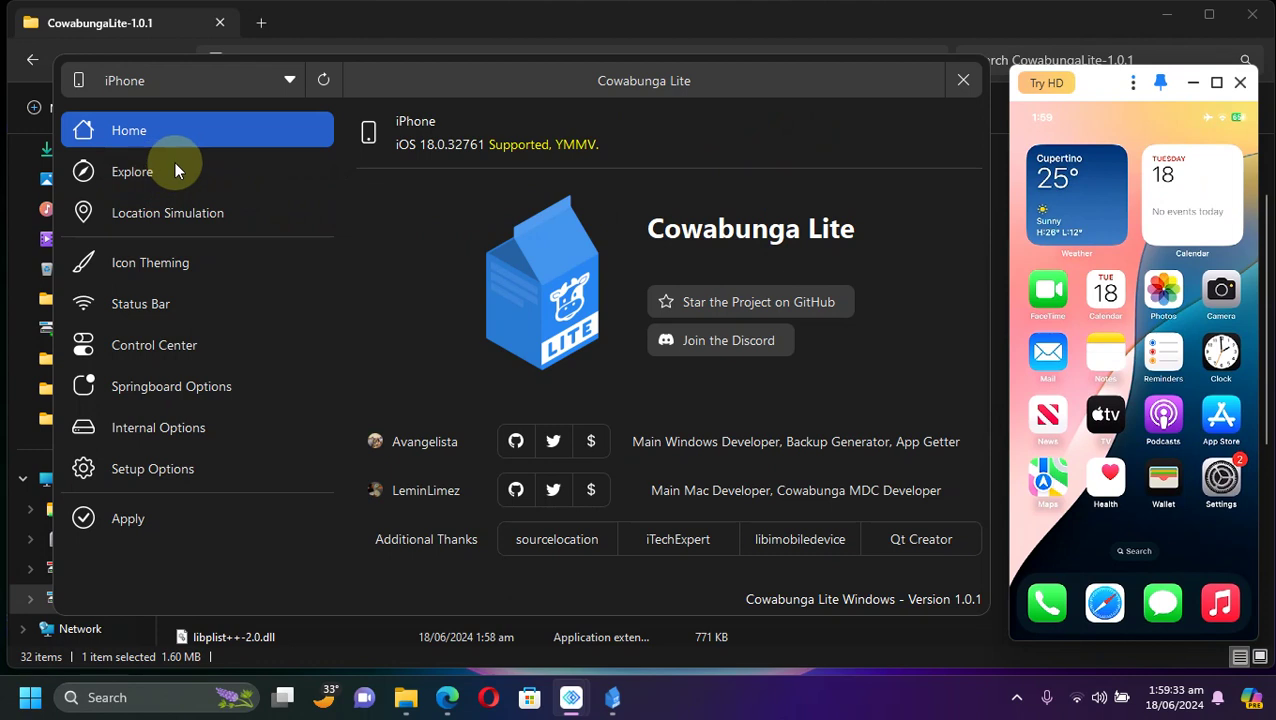
Go to Icon Theming and browse the downloadable themes such as Vivacity, Lollipop and Harmony.
{"action": "left_click", "coordinate": [158, 260]}
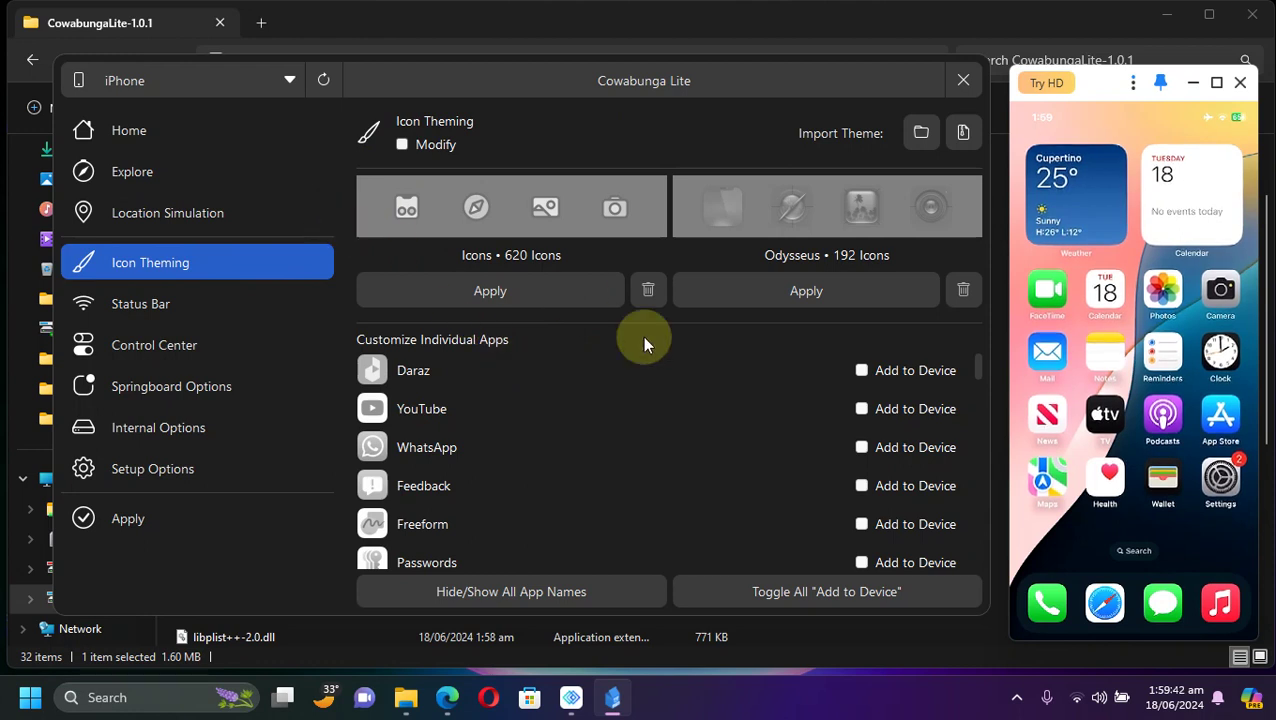
{"action": "left_click", "coordinate": [136, 172]}
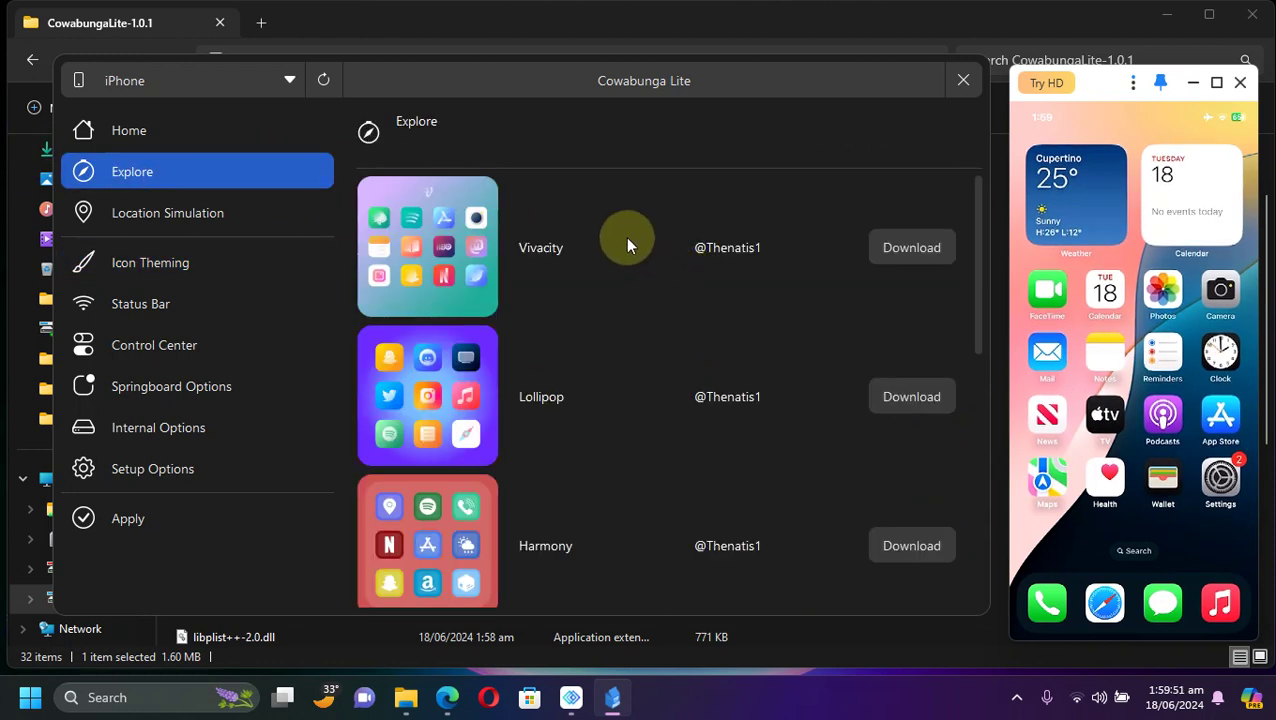
Download the Harmony icon theme from the Explore list.
{"action": "scroll", "coordinate": [630, 247], "scroll_direction": "down", "scroll_amount": 2}
{"action": "scroll", "coordinate": [647, 322], "scroll_direction": "up", "scroll_amount": 2}
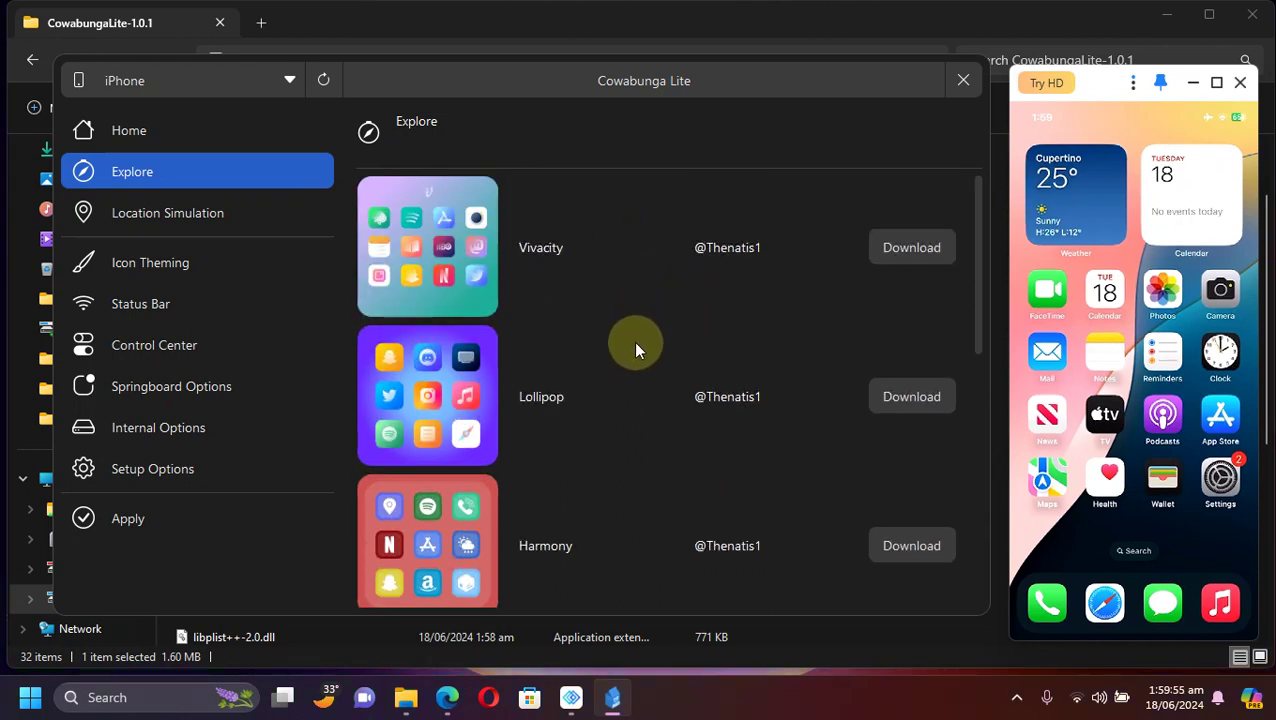
{"action": "scroll", "coordinate": [669, 470], "scroll_direction": "down", "scroll_amount": 1}
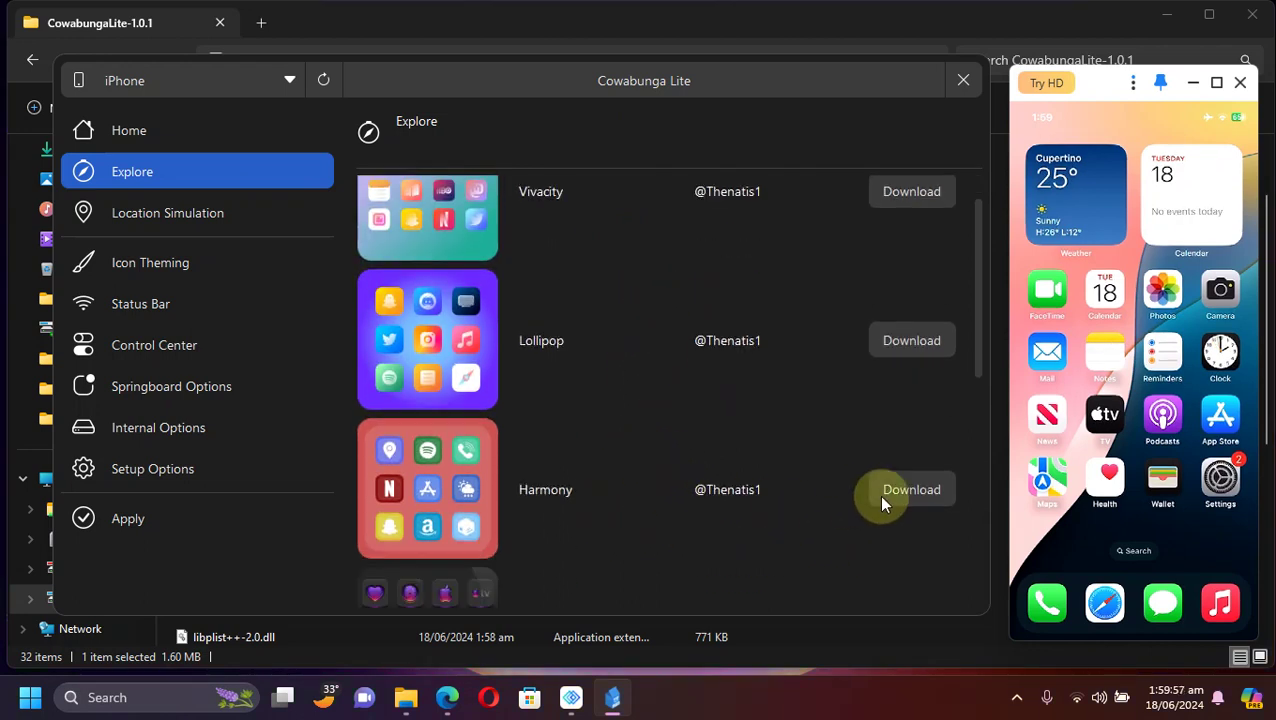
{"action": "left_click", "coordinate": [912, 490]}
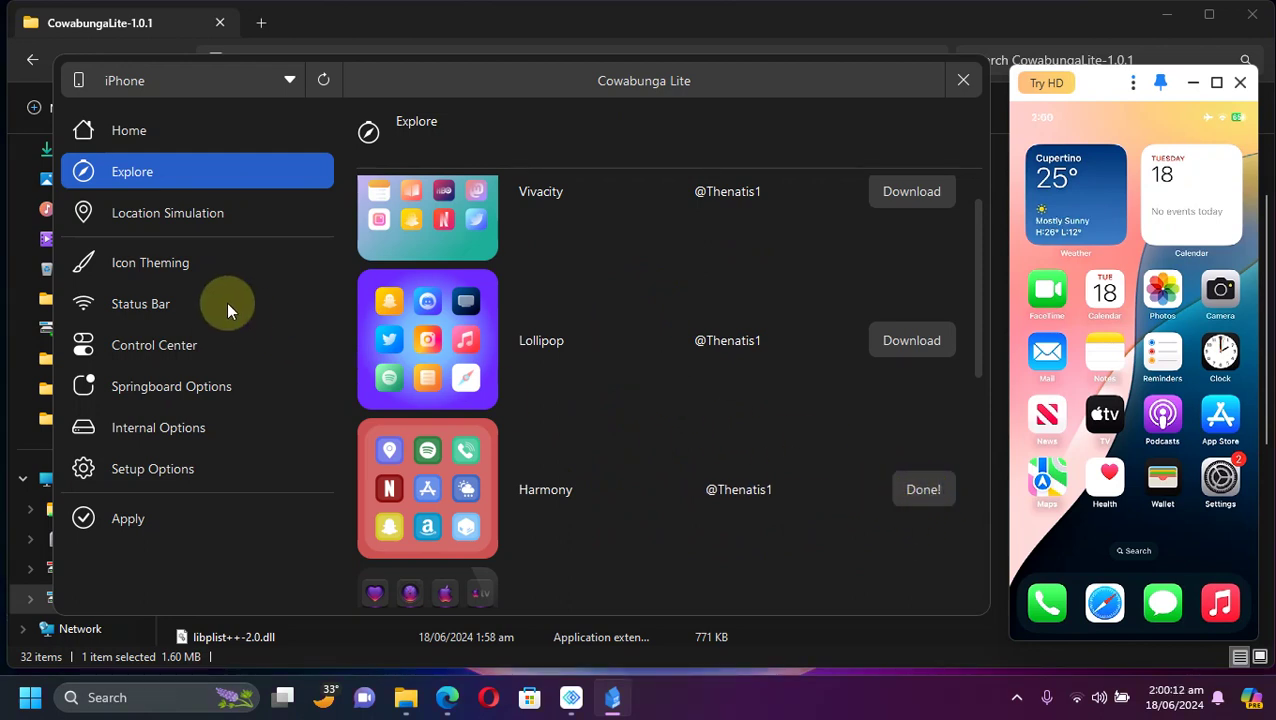
Turn on icon theming and apply the Harmony theme to all apps.
{"action": "left_click", "coordinate": [160, 259]}
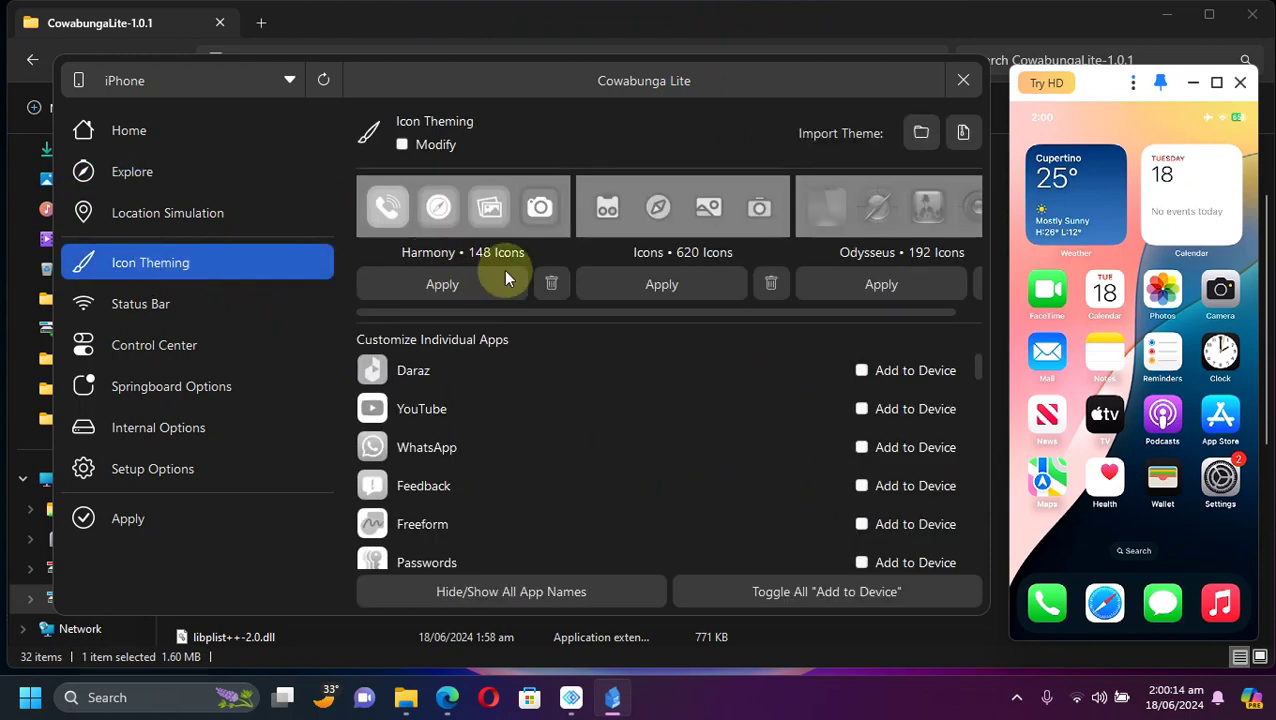
{"action": "left_click", "coordinate": [401, 144]}
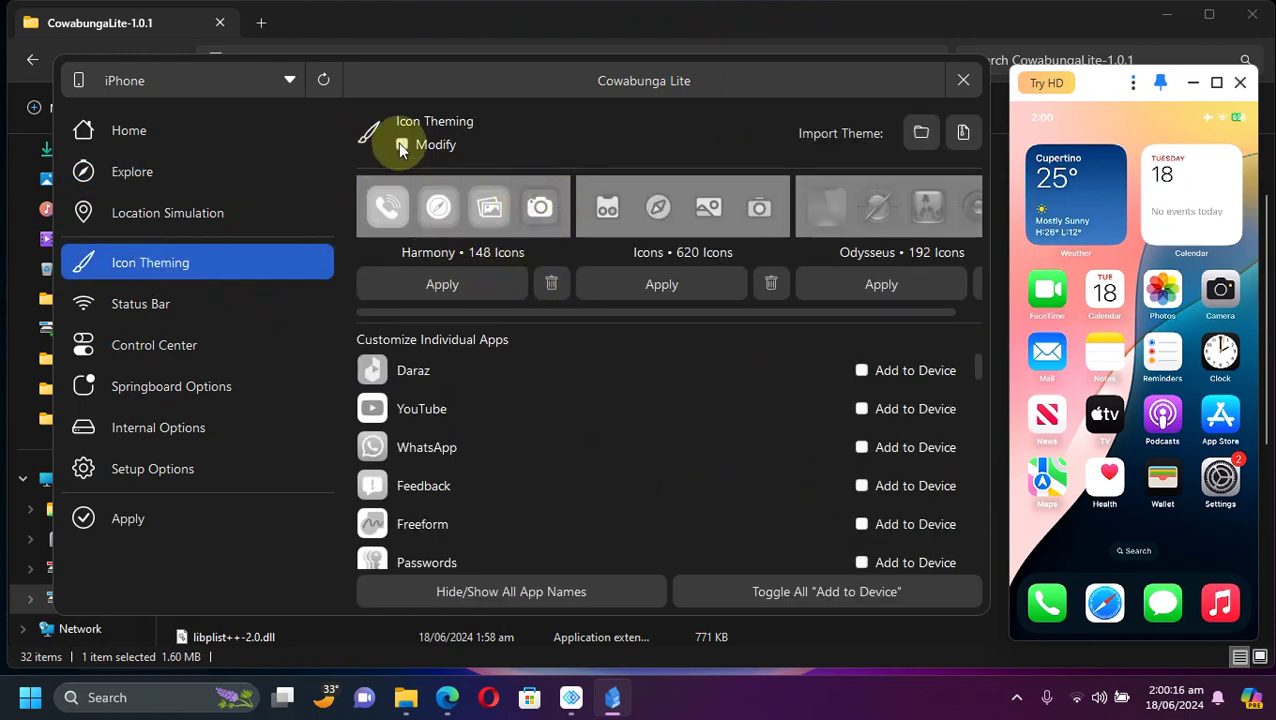
{"action": "left_click", "coordinate": [443, 284]}
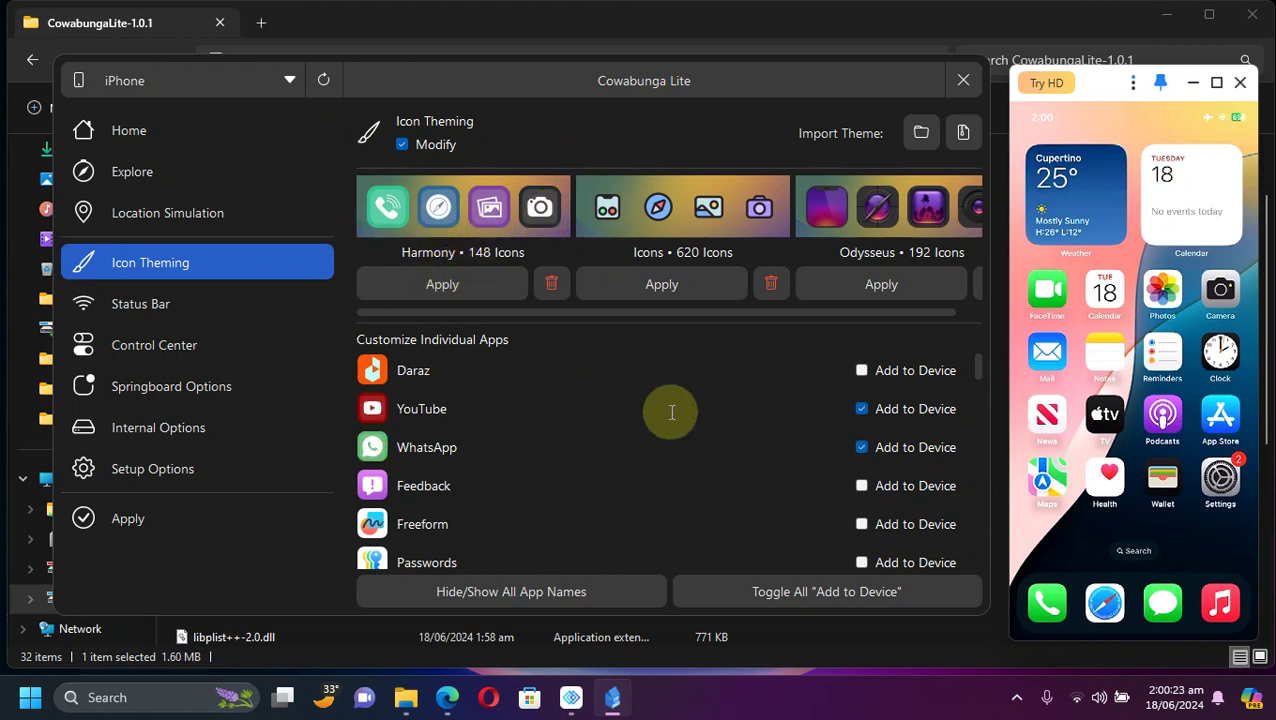
{"action": "scroll", "coordinate": [615, 393], "scroll_direction": "down", "scroll_amount": 10}
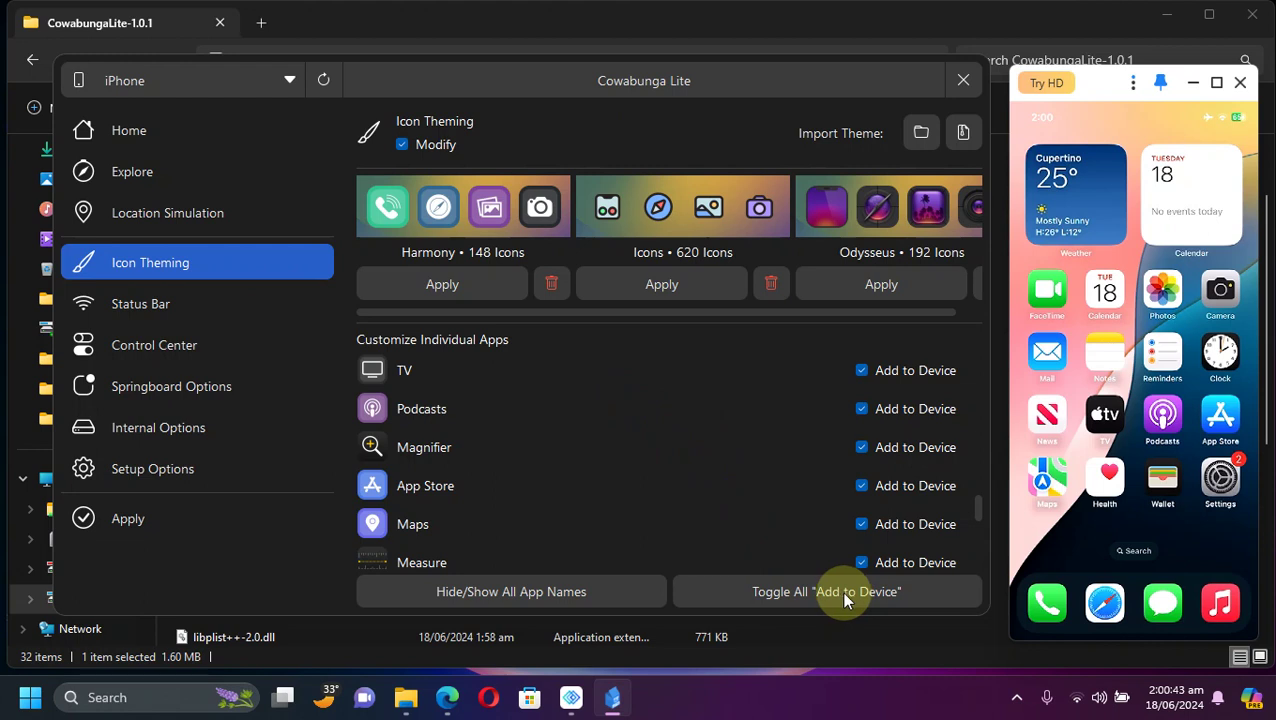
{"action": "scroll", "coordinate": [800, 465], "scroll_direction": "up", "scroll_amount": 5}
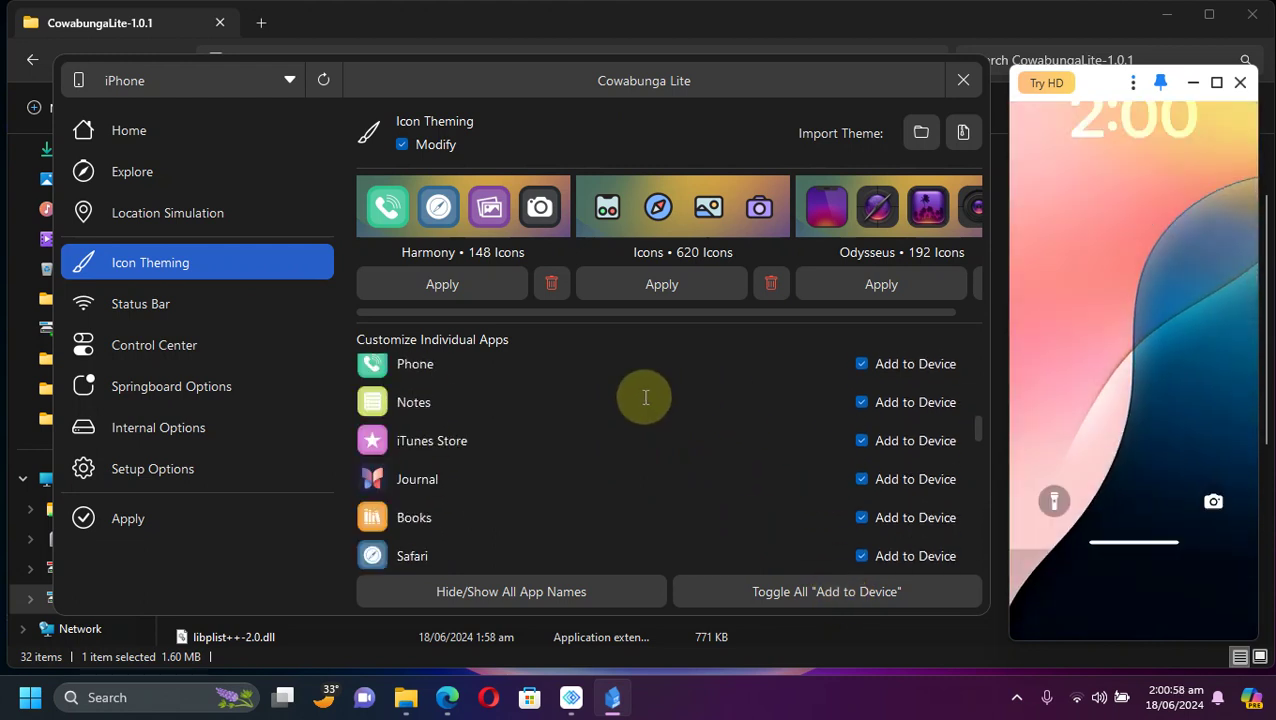
Turn on Status Bar modification and look through its settings.
{"action": "left_click", "coordinate": [138, 305]}
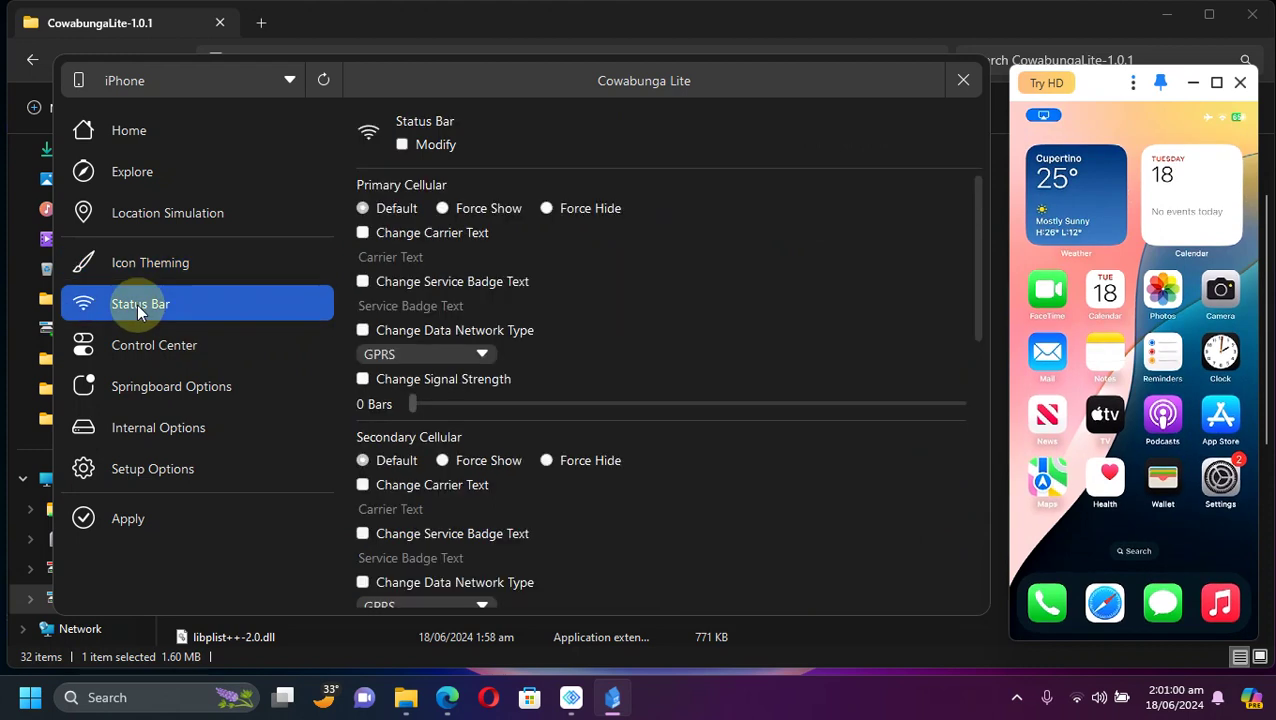
{"action": "left_click", "coordinate": [402, 146]}
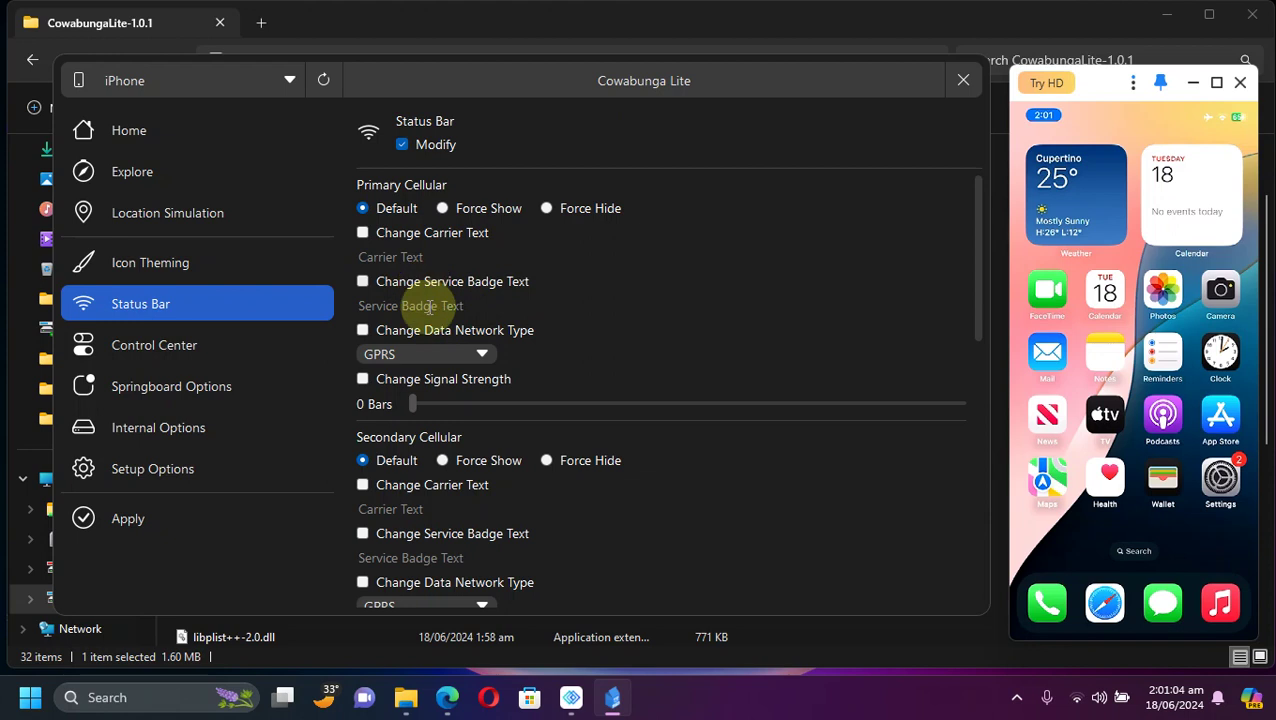
{"action": "scroll", "coordinate": [650, 350], "scroll_direction": "down", "scroll_amount": 4}
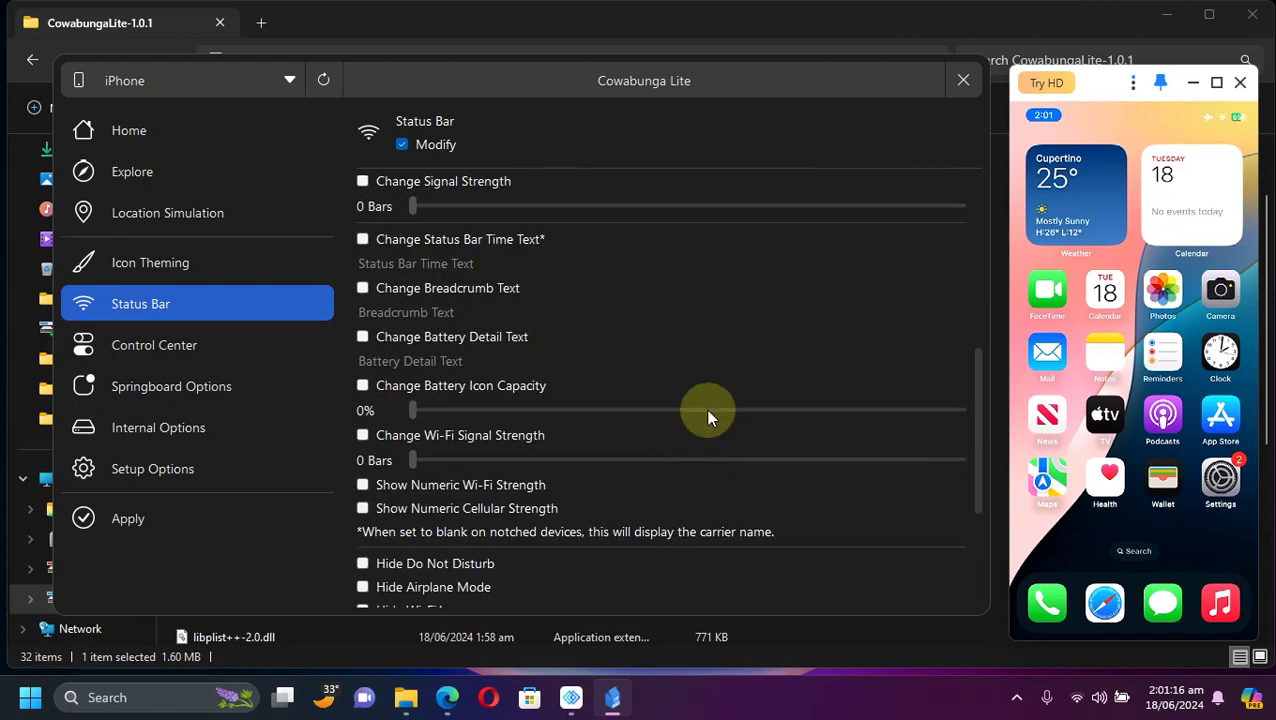
{"action": "scroll", "coordinate": [746, 368], "scroll_direction": "down", "scroll_amount": 3}
{"action": "scroll", "coordinate": [740, 390], "scroll_direction": "down", "scroll_amount": 2}
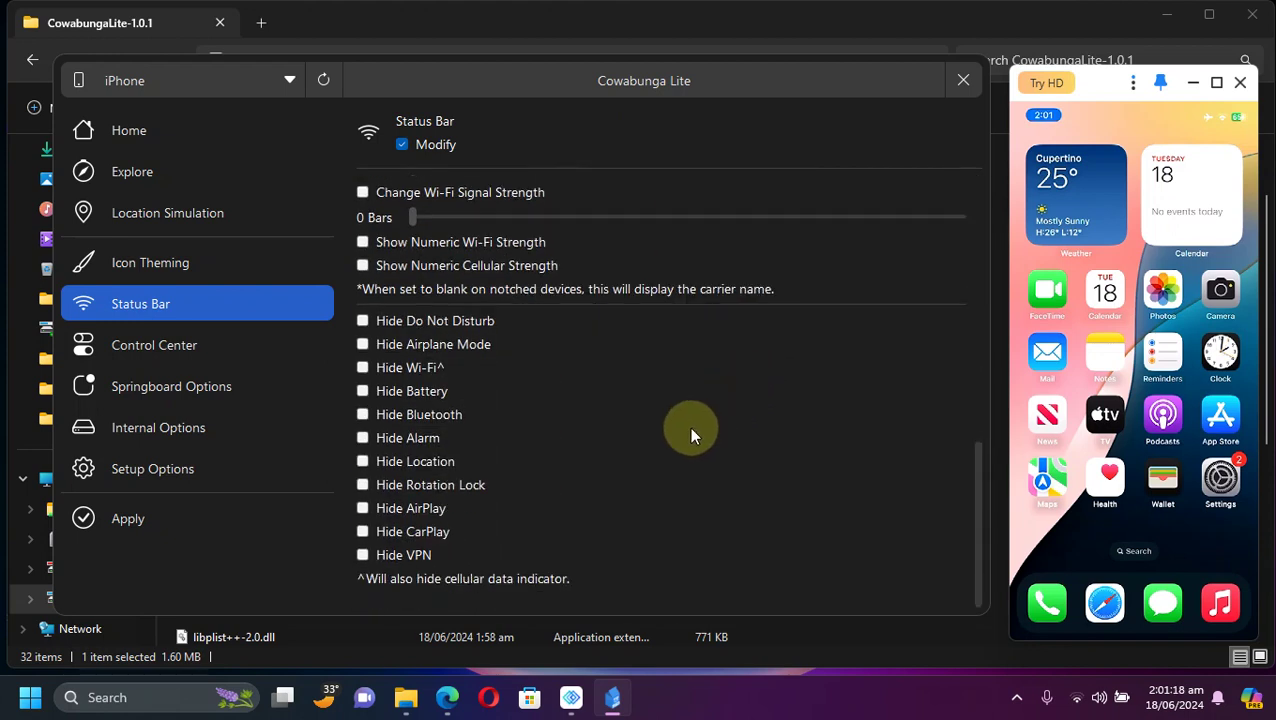
{"action": "scroll", "coordinate": [702, 436], "scroll_direction": "up", "scroll_amount": 4}
Enable Springboard Options with UI animation speed set to 0.08 (Fast).
{"action": "left_click", "coordinate": [150, 346]}
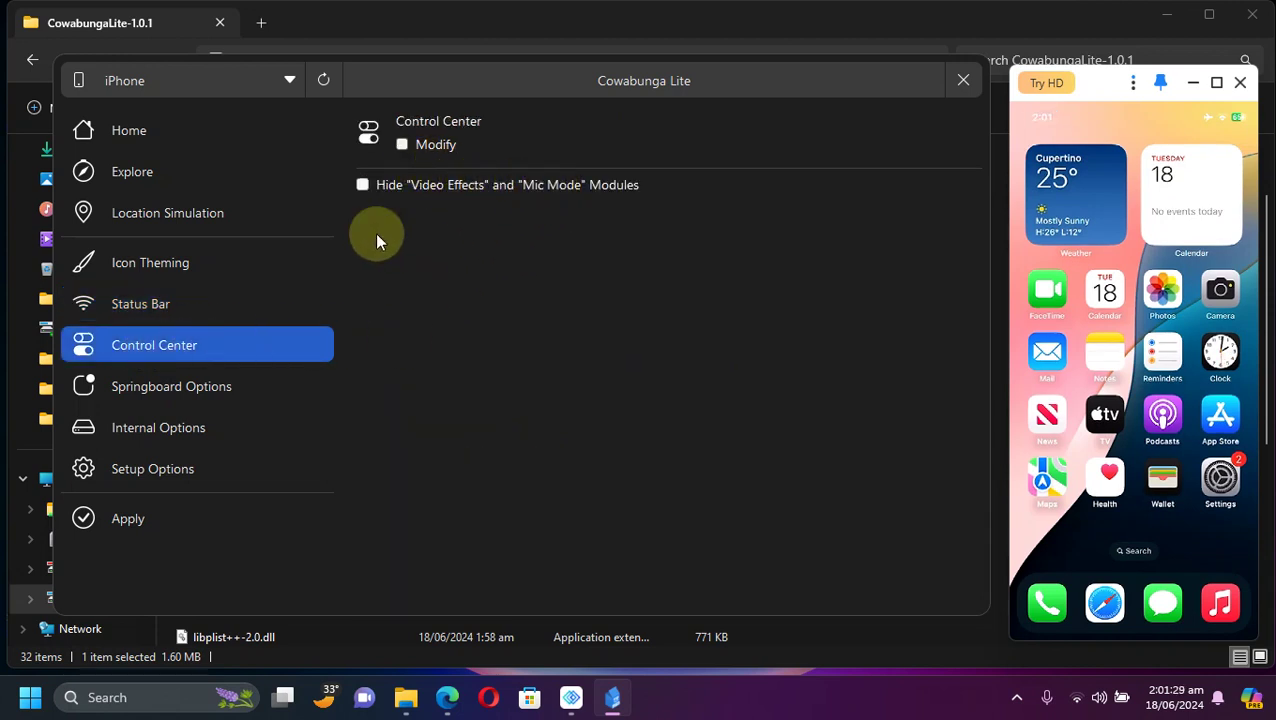
{"action": "left_click", "coordinate": [162, 386]}
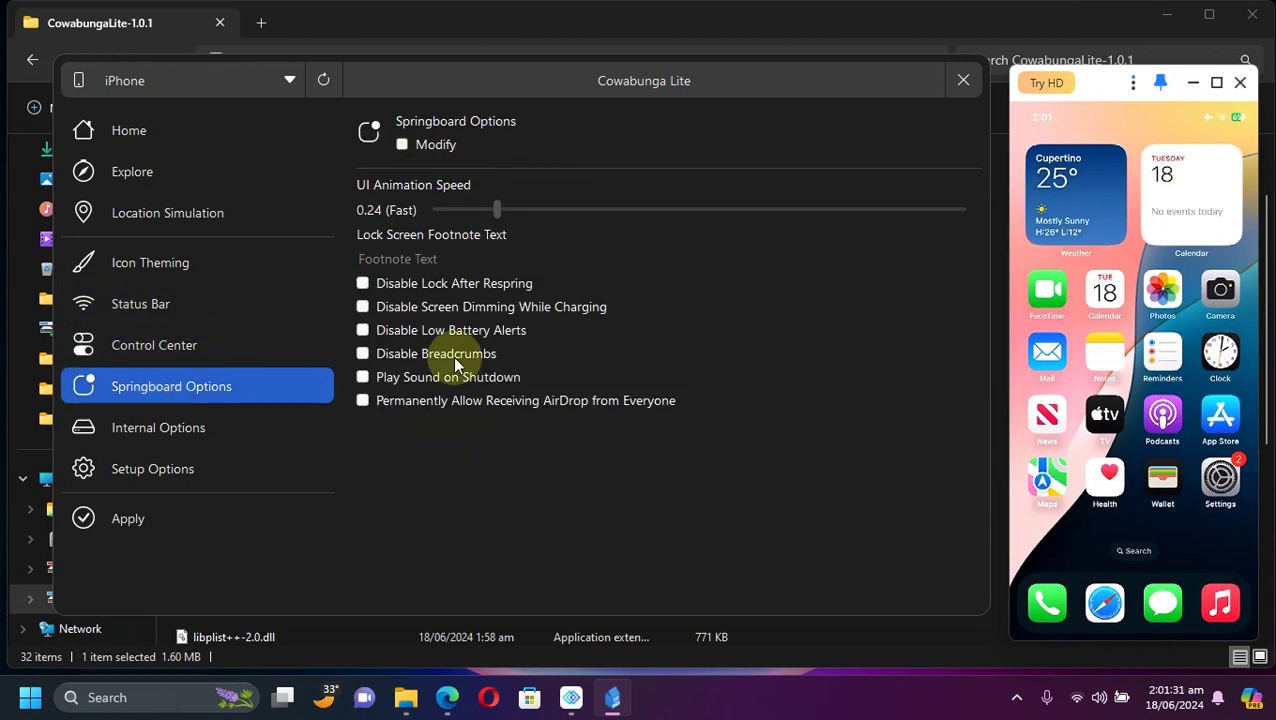
{"action": "left_click", "coordinate": [402, 143]}
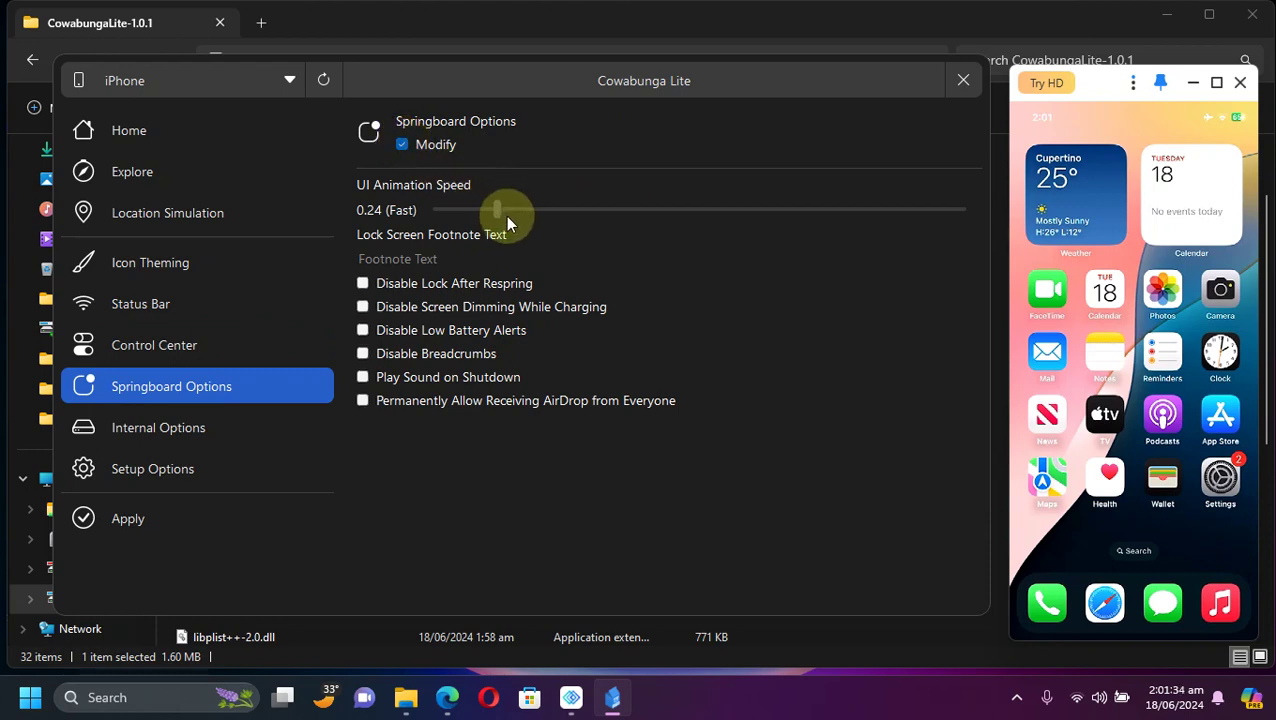
{"action": "left_click_drag", "start_coordinate": [501, 220], "coordinate": [457, 218]}
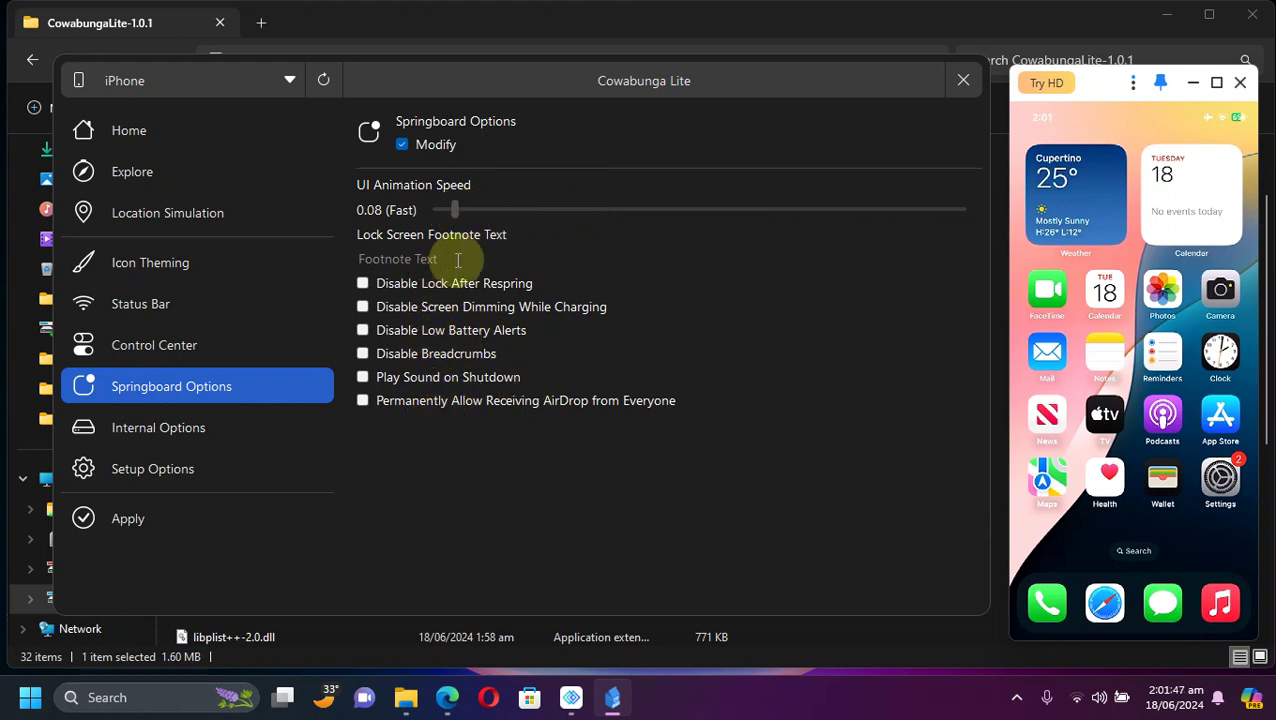
{"action": "left_click", "coordinate": [170, 427]}
{"action": "left_click", "coordinate": [166, 470]}
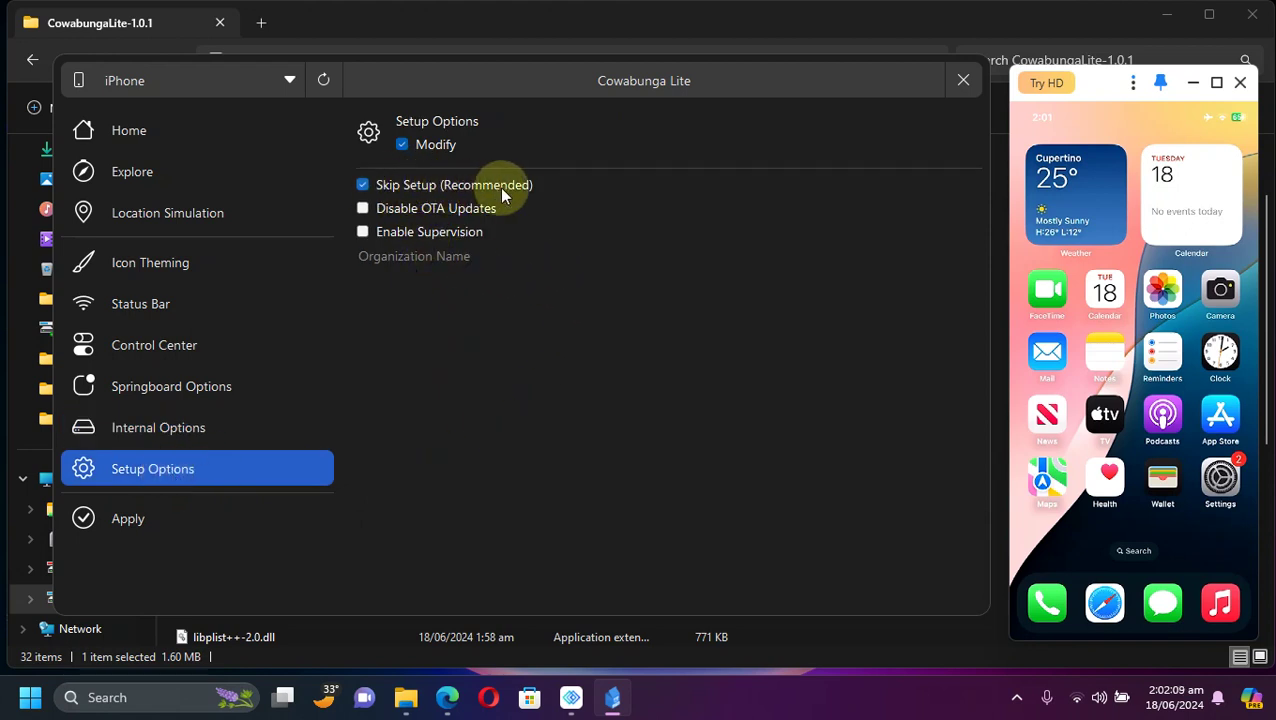
Enable Setup Options and Internal Options, with Show Build Version in Status Bar checked.
{"action": "left_click", "coordinate": [402, 144]}
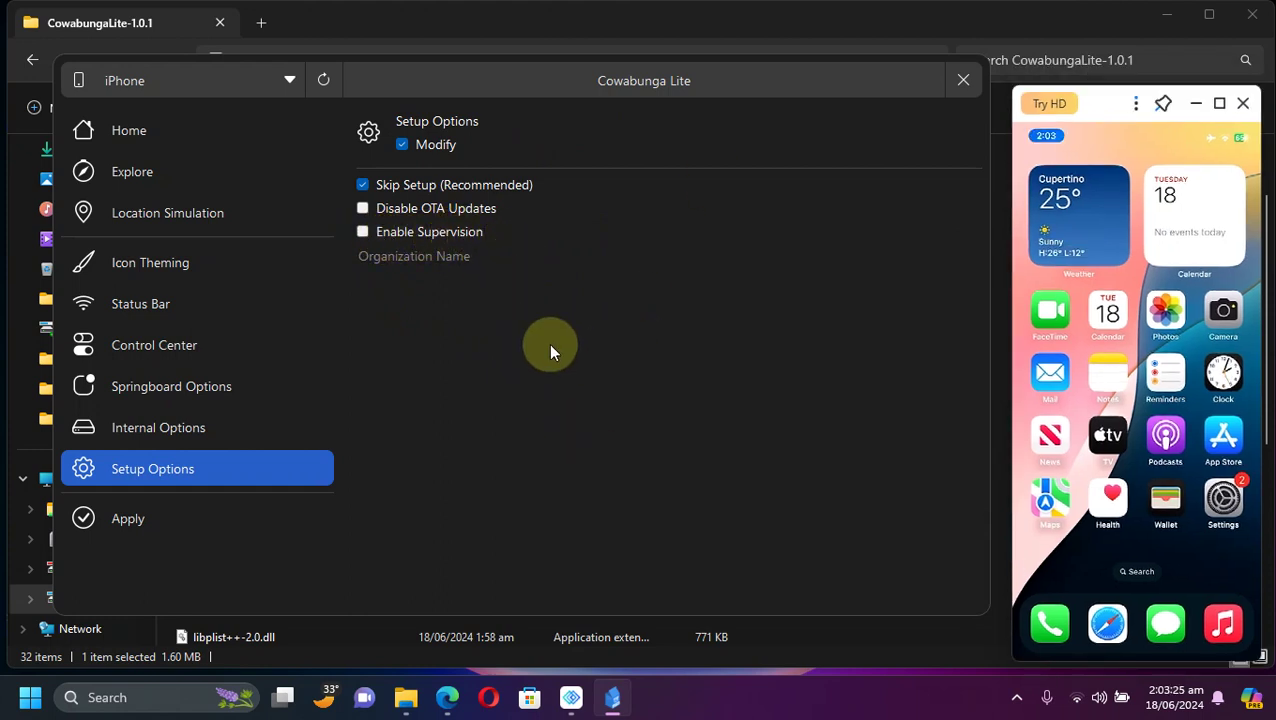
{"action": "left_click", "coordinate": [157, 430]}
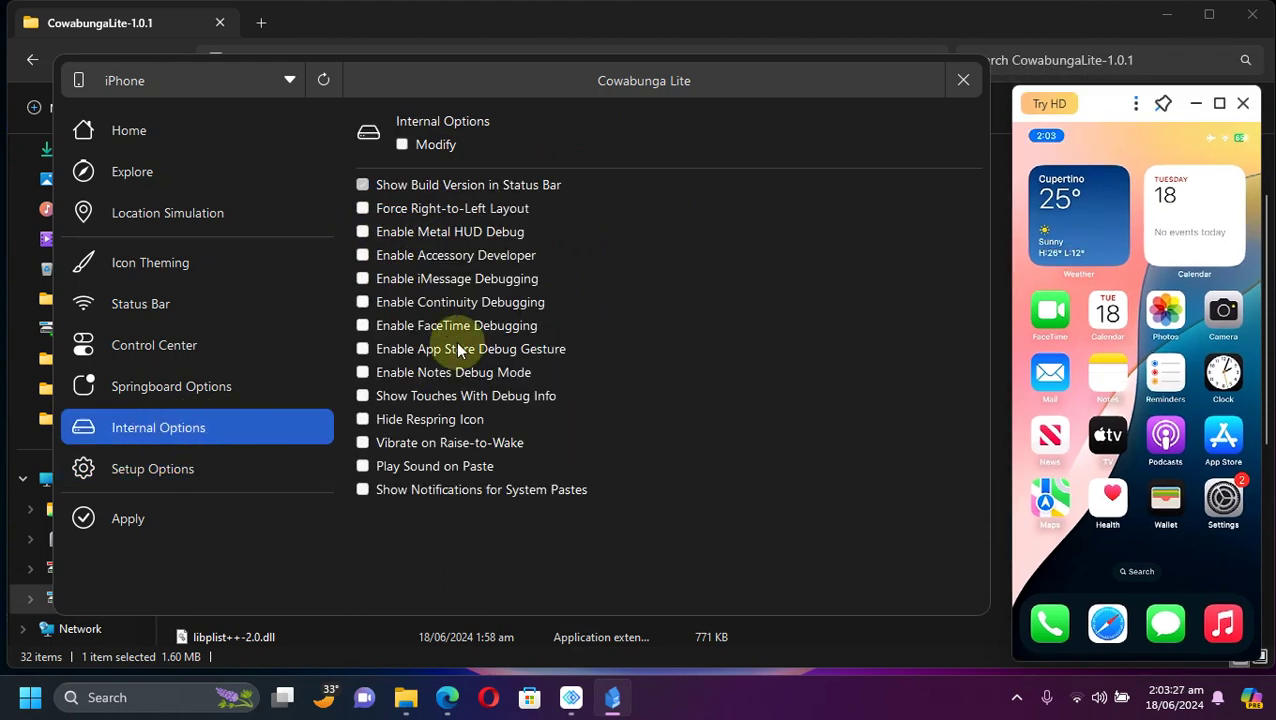
{"action": "left_click", "coordinate": [403, 146]}
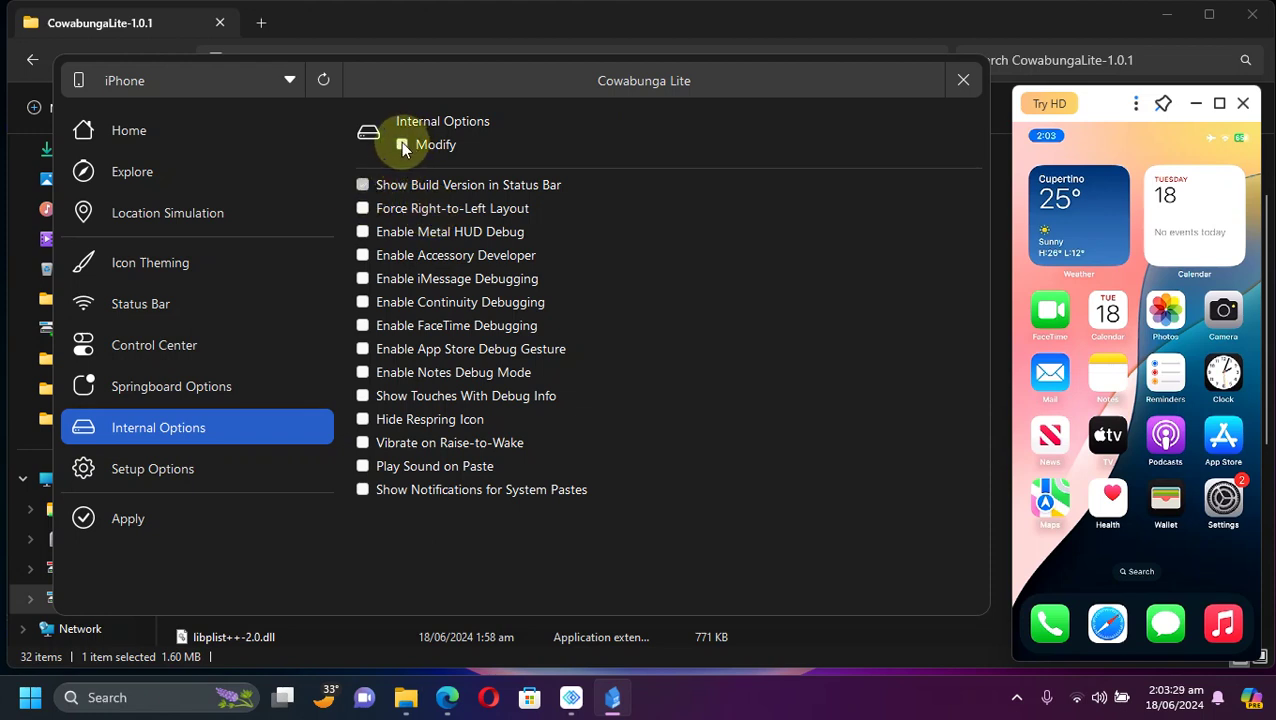
{"action": "left_click", "coordinate": [399, 182]}
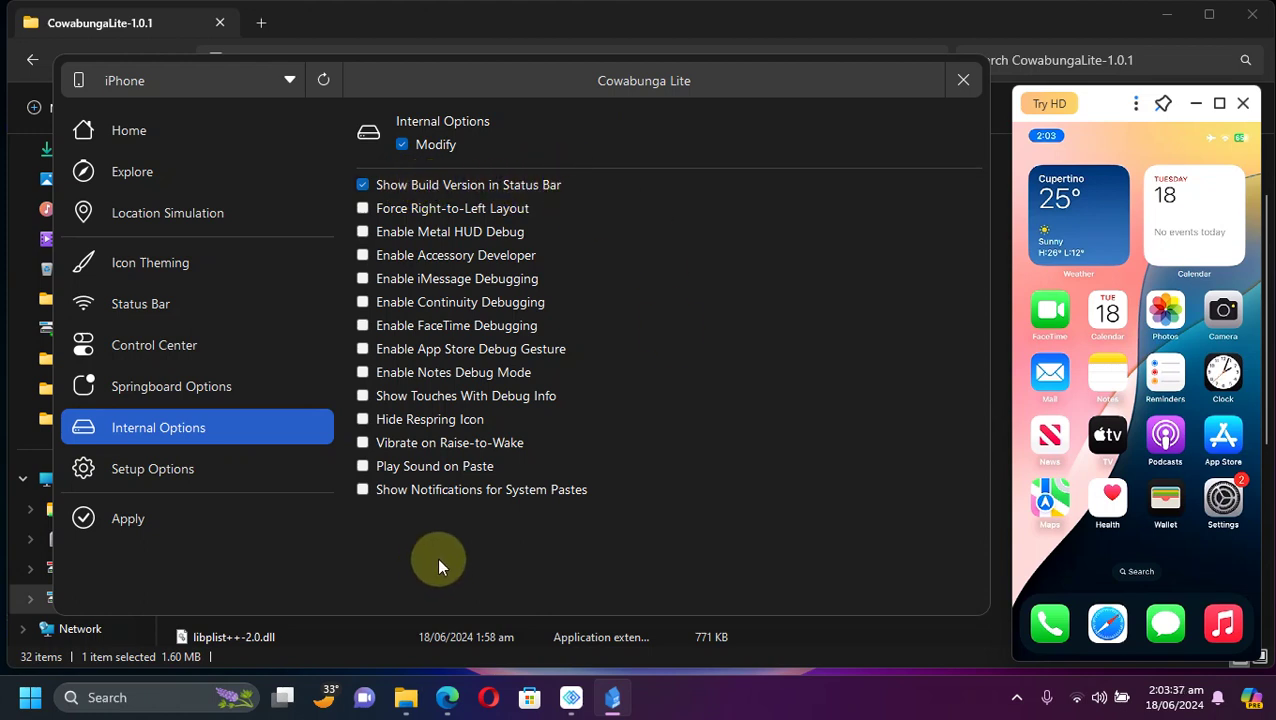
{"action": "left_click", "coordinate": [121, 516]}
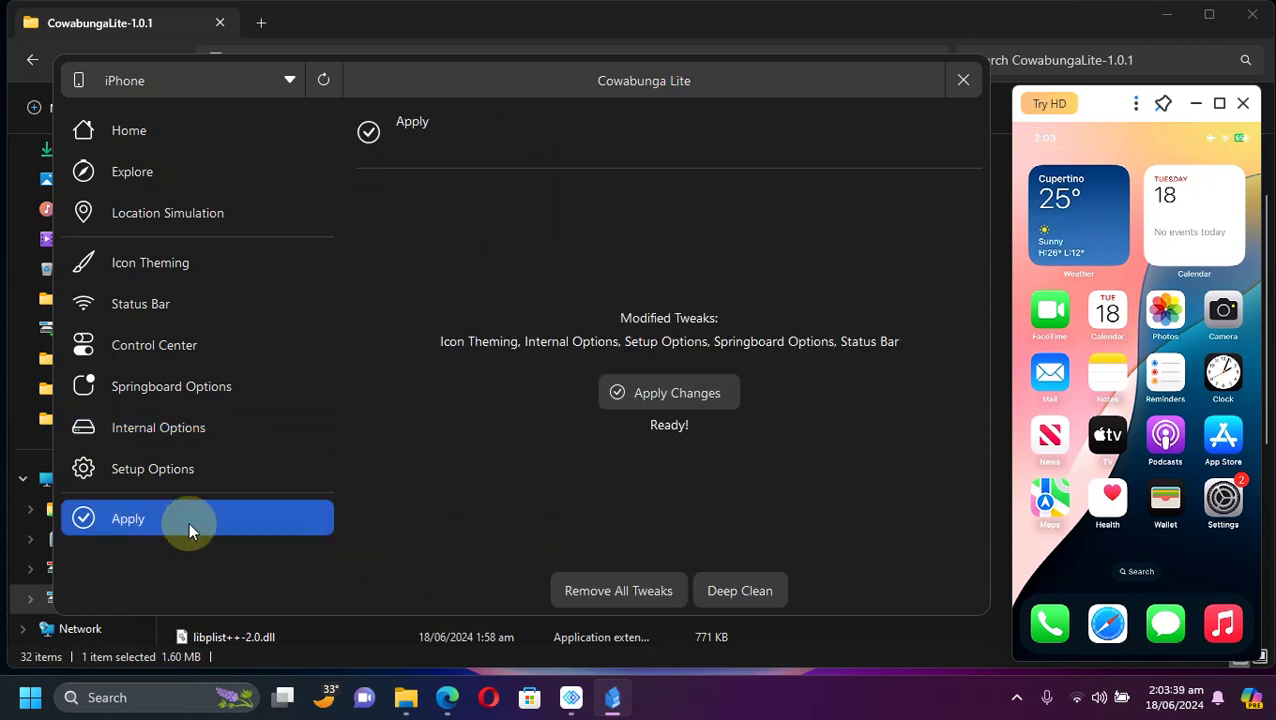
Apply the five modified tweaks to the iPhone and wait for it to report Done!
{"action": "left_click", "coordinate": [670, 397]}
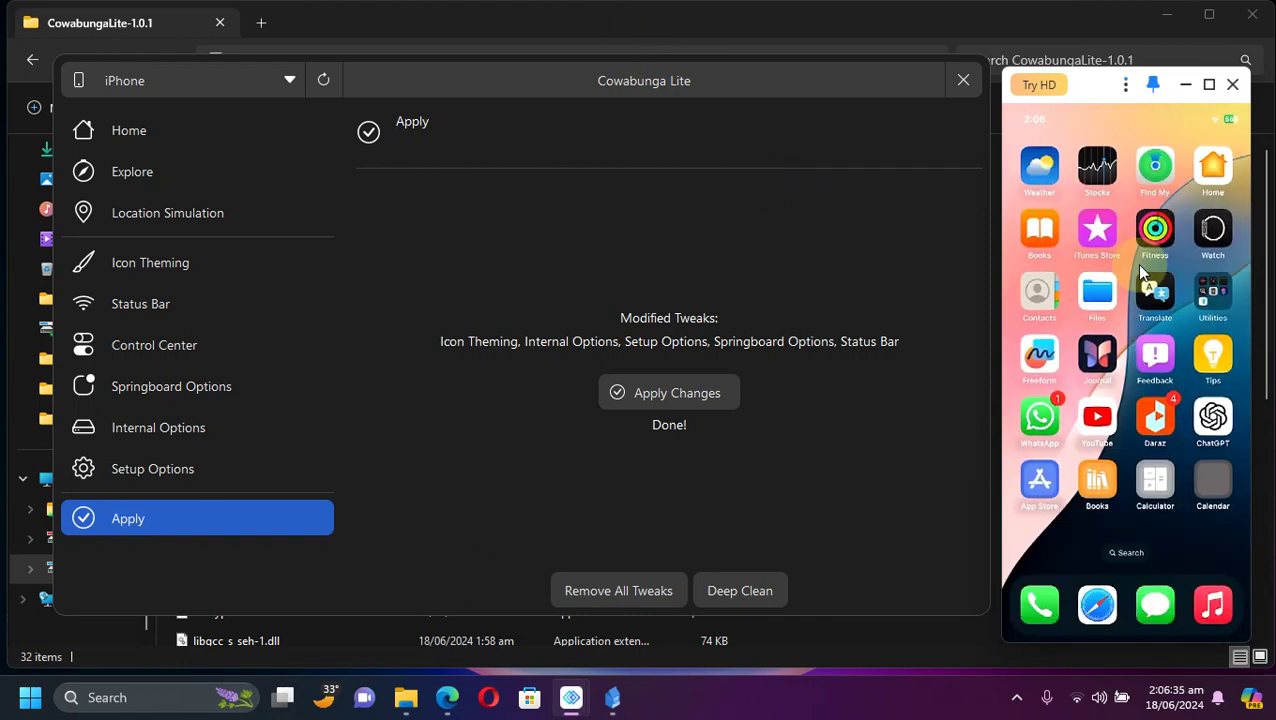
{"action": "left_click", "coordinate": [1141, 271]}
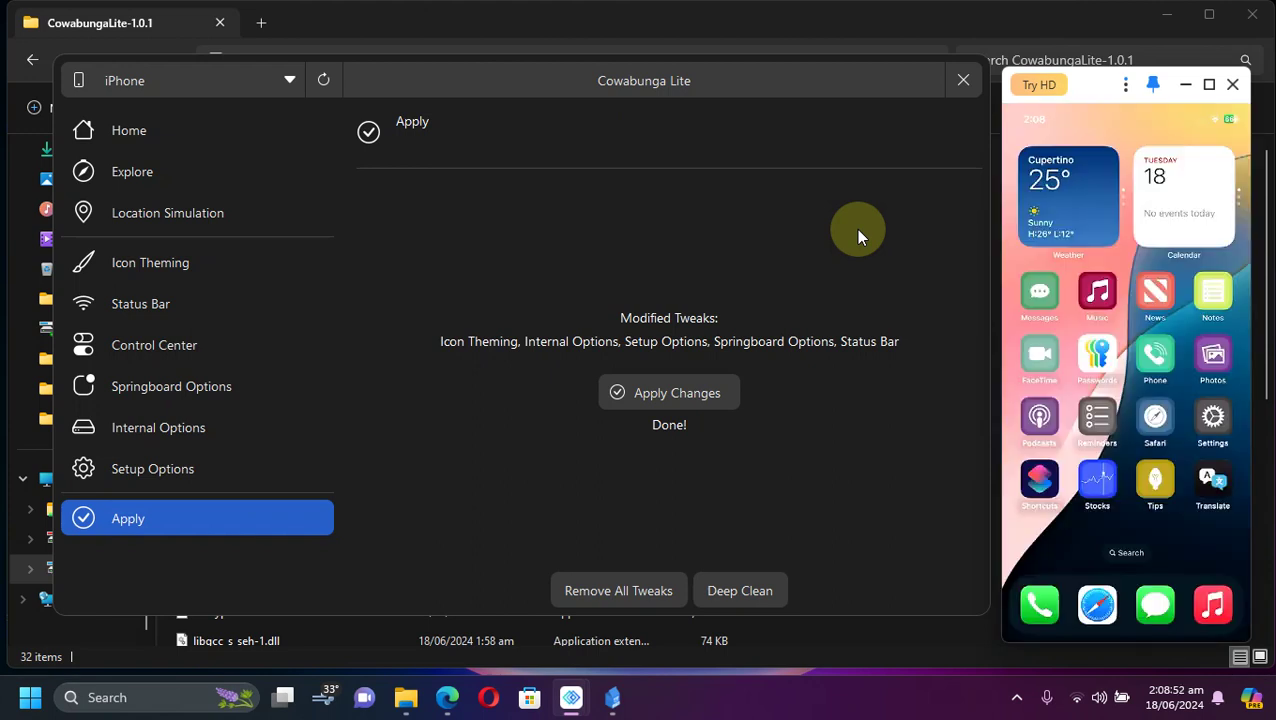
{"action": "left_click", "coordinate": [727, 14]}
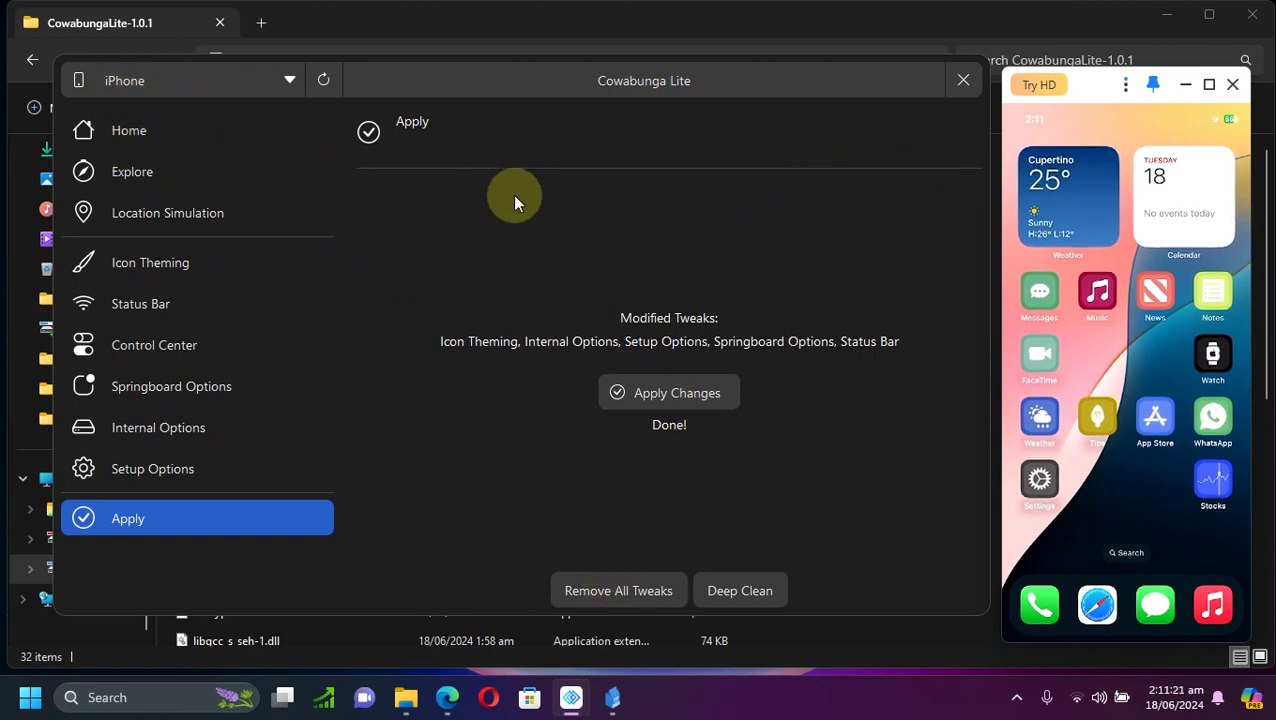
{"action": "left_click", "coordinate": [619, 590]}
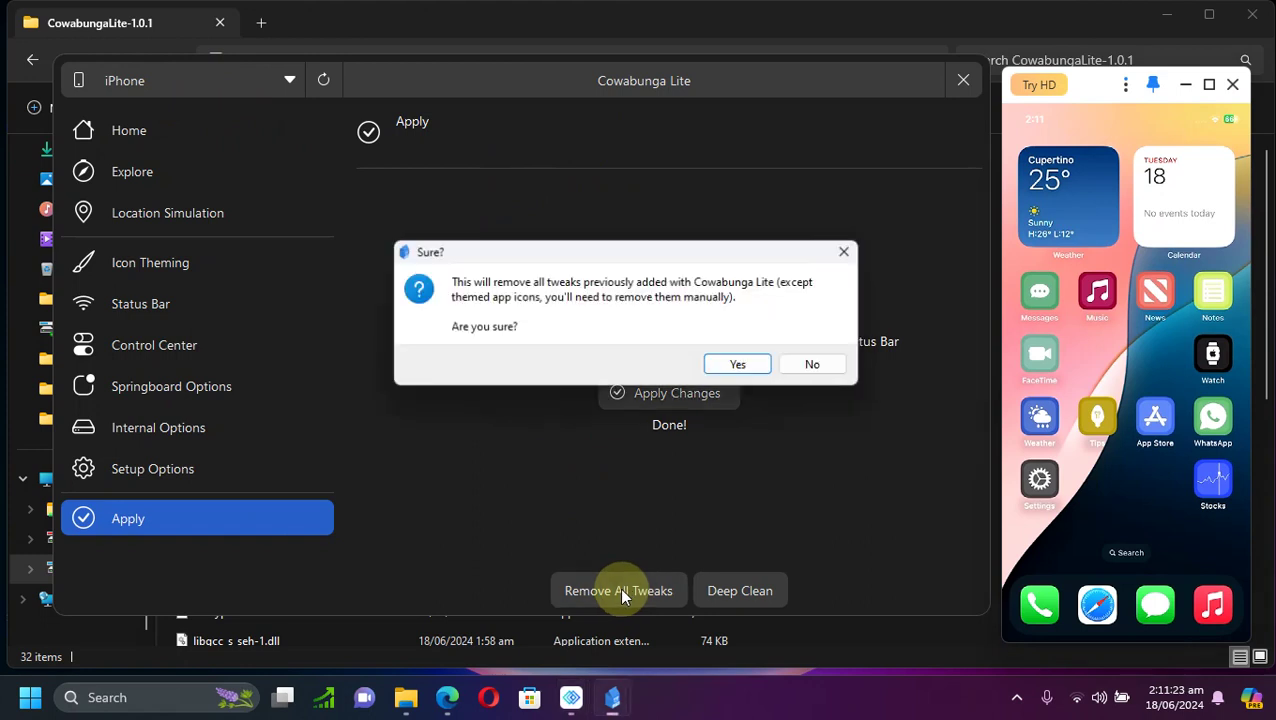
Answer Yes in the Sure? dialog to remove all tweaks from the iPhone.
{"action": "left_click", "coordinate": [740, 366]}
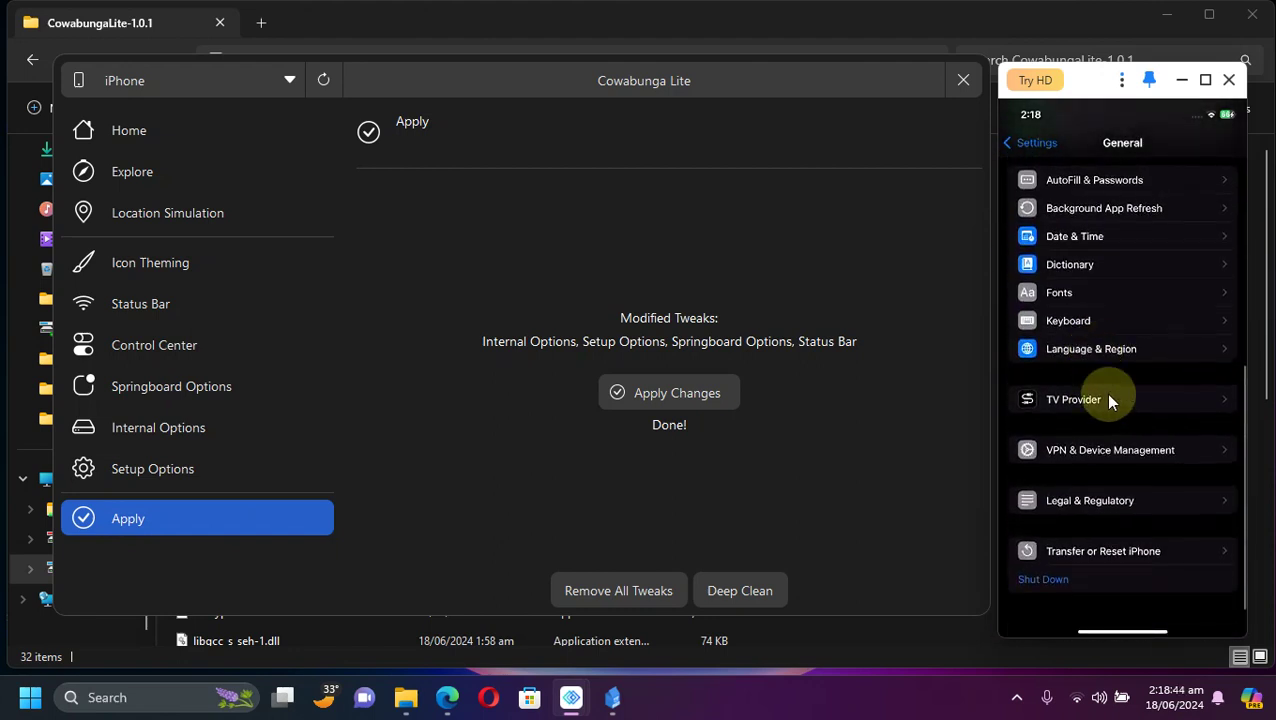
Reset the iPhone's Home Screen Layout via Transfer or Reset iPhone > Reset.
{"action": "left_click", "coordinate": [1110, 551]}
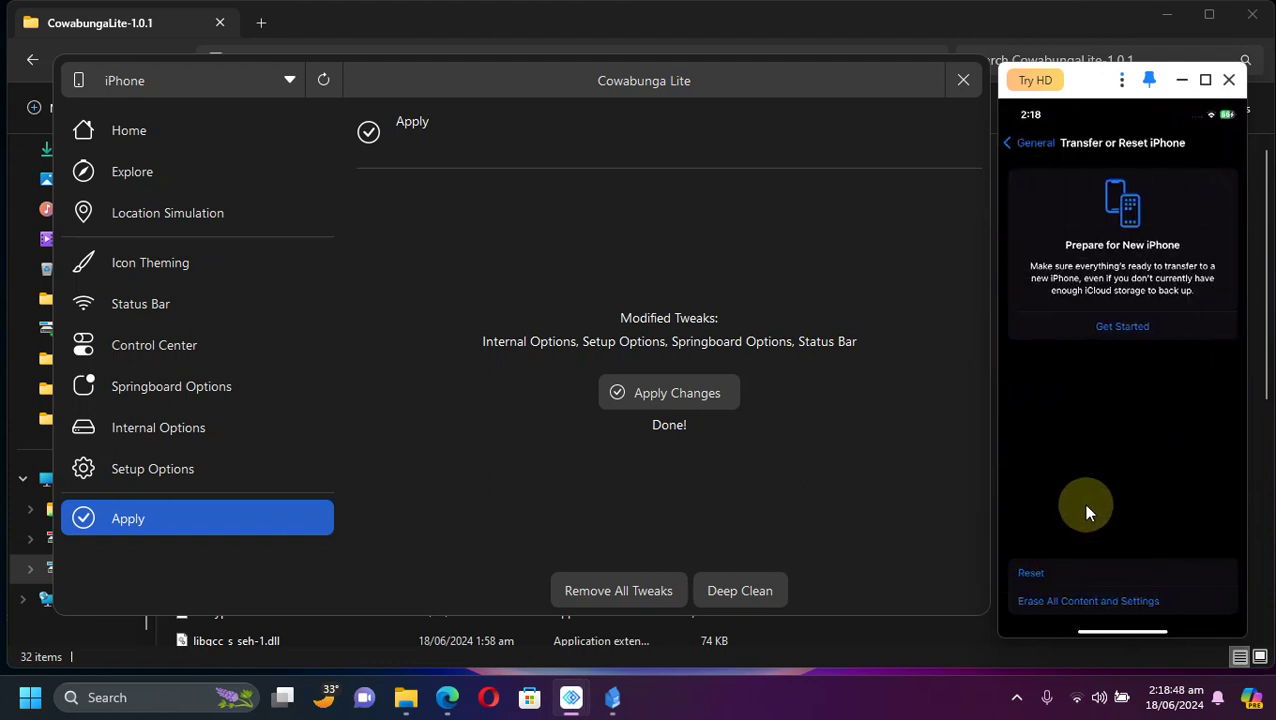
{"action": "left_click", "coordinate": [1090, 571]}
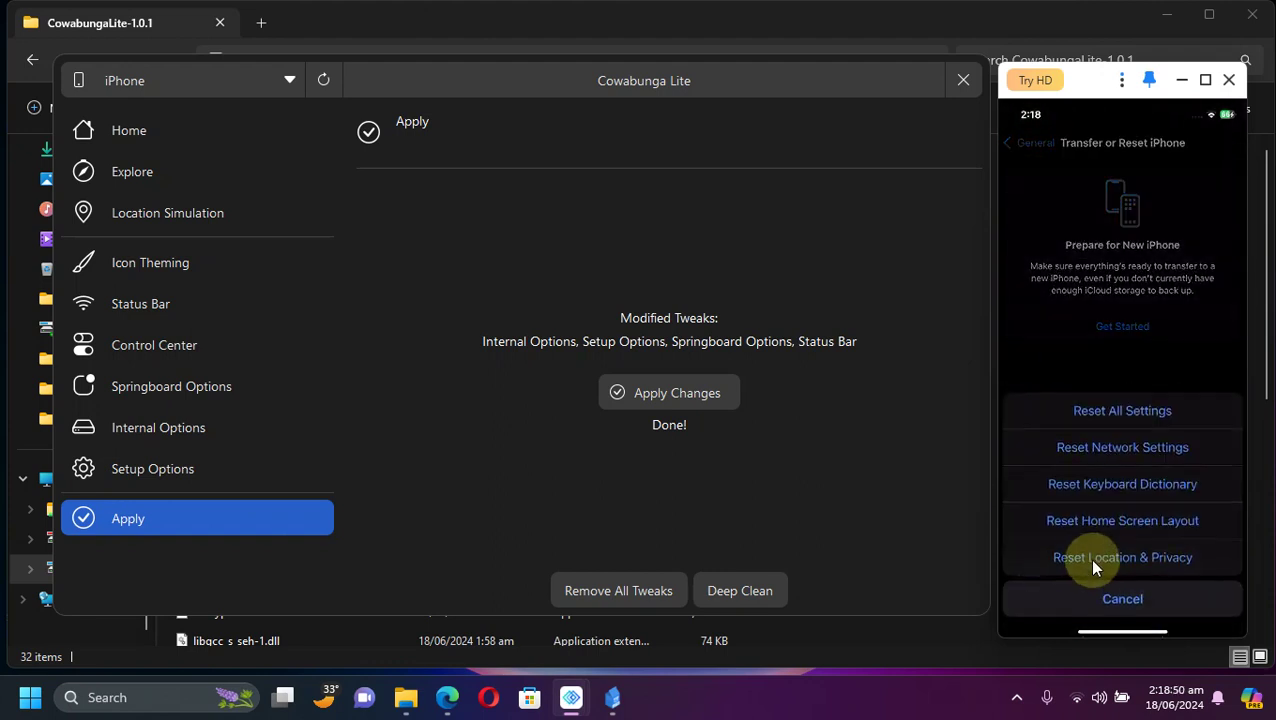
{"action": "left_click", "coordinate": [1133, 520]}
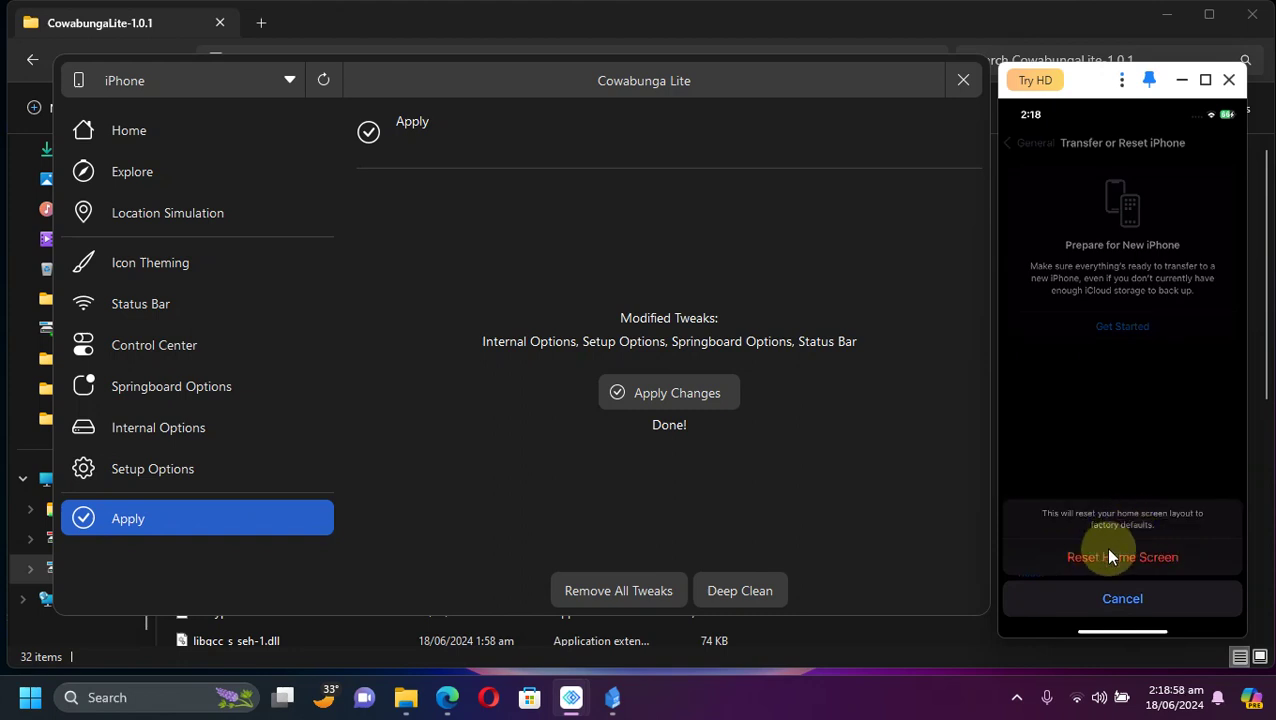
{"action": "left_click", "coordinate": [1122, 568]}
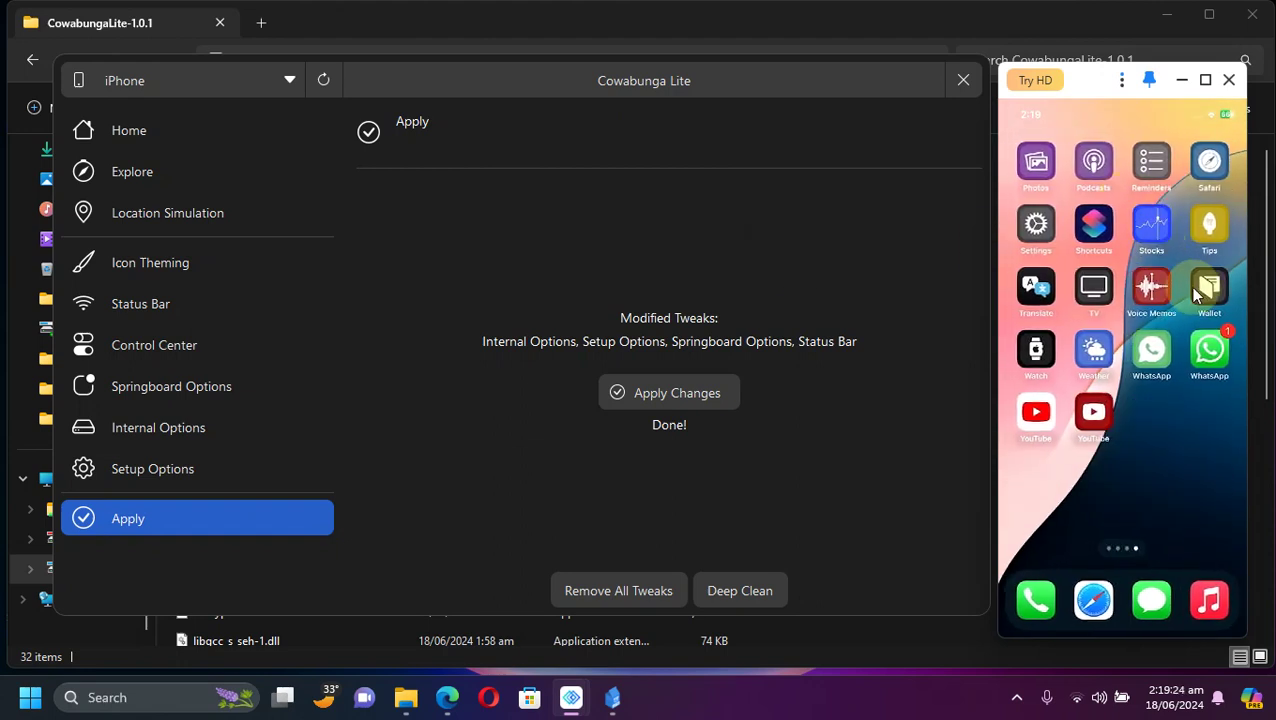
Delete the leftover Reminders bookmark icon from the home screen.
{"action": "scroll", "coordinate": [1196, 290], "scroll_direction": "left", "scroll_amount": 5}
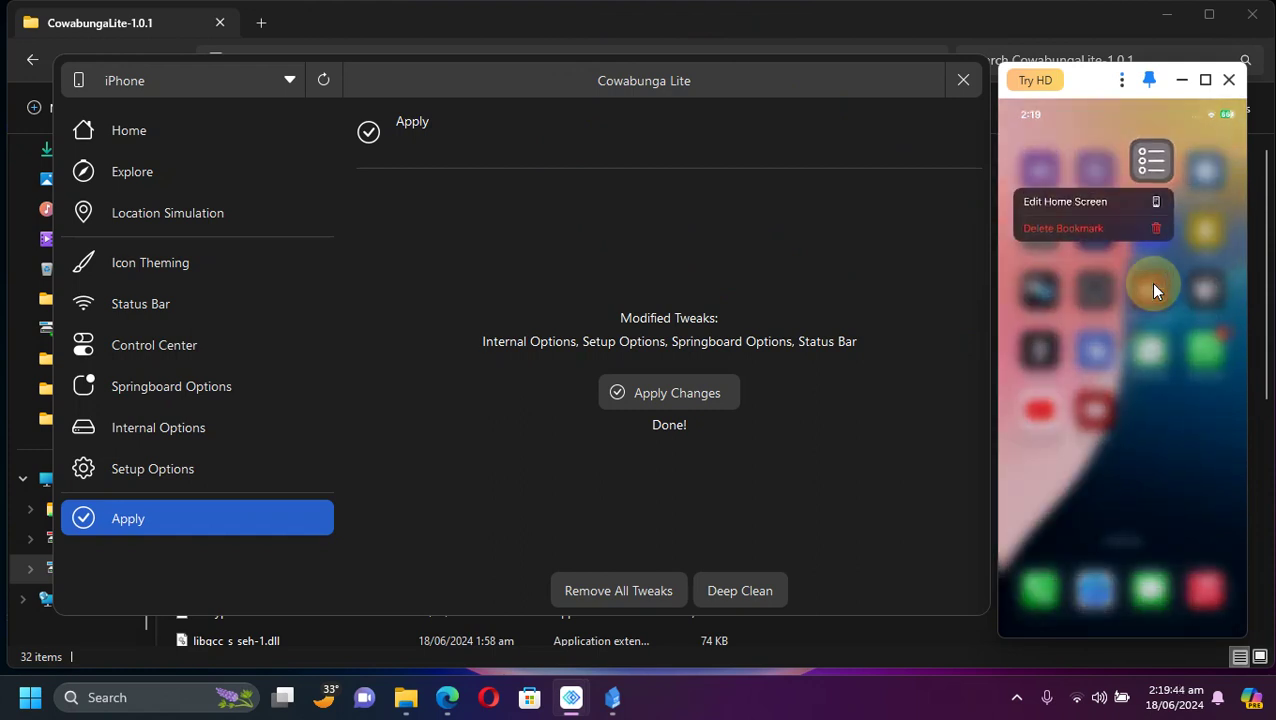
{"action": "left_click", "coordinate": [1036, 230]}
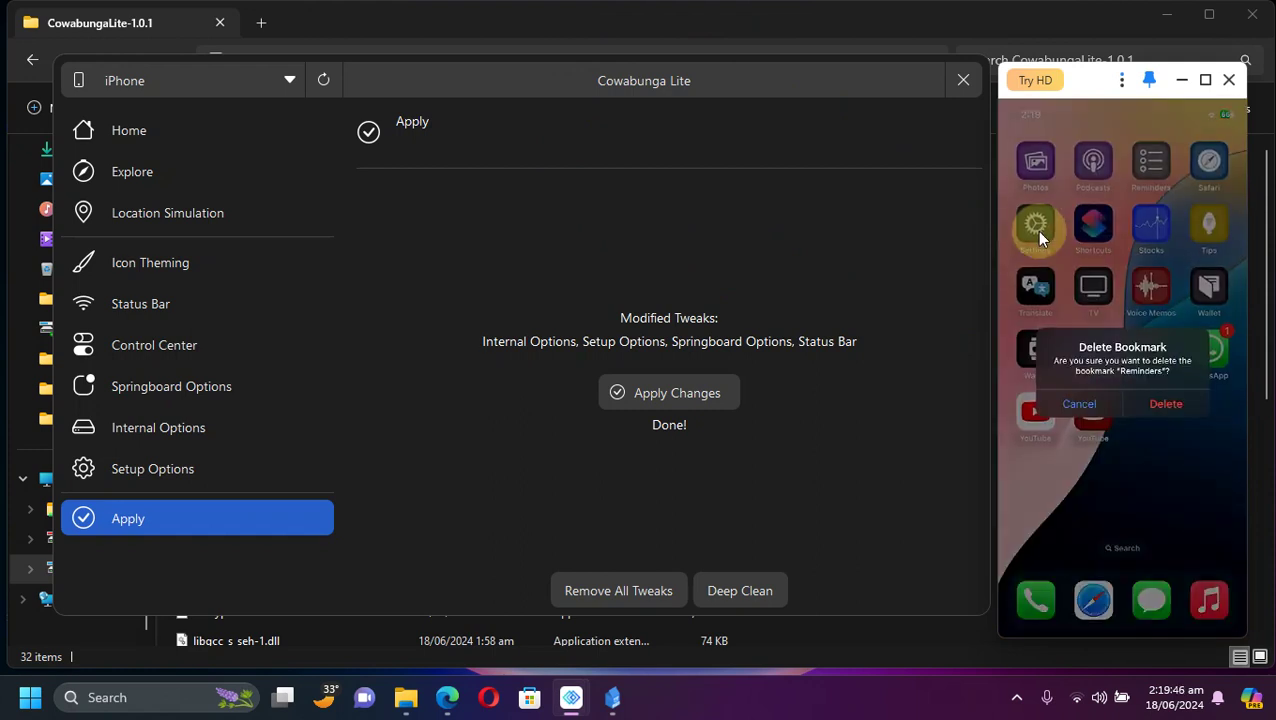
{"action": "left_click", "coordinate": [1158, 406]}
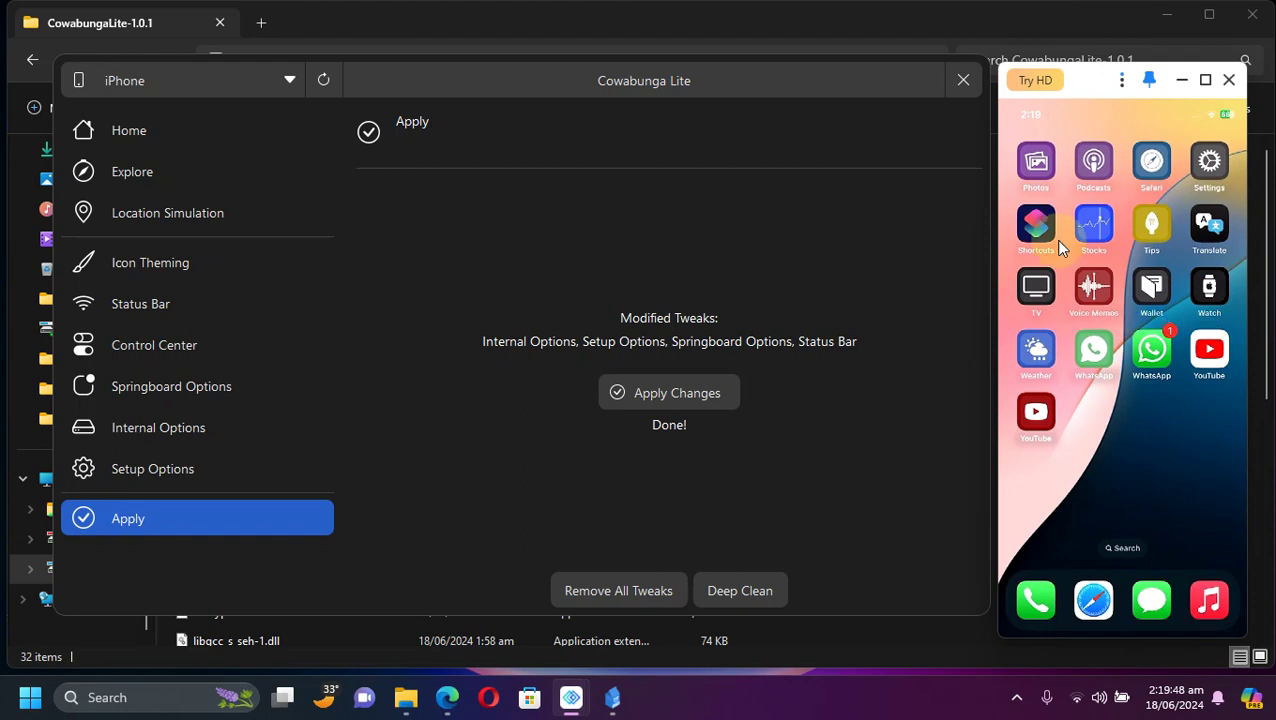
{"action": "left_click_drag", "start_coordinate": [1058, 245], "coordinate": [1122, 285]}
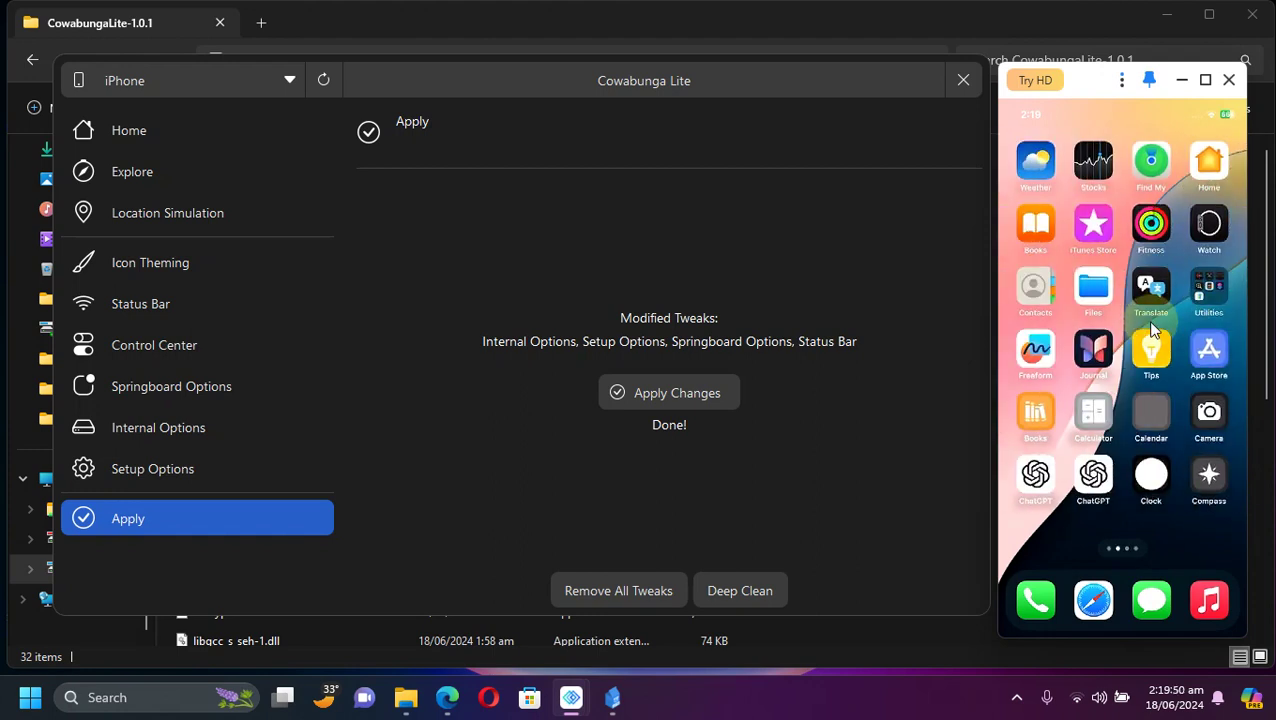